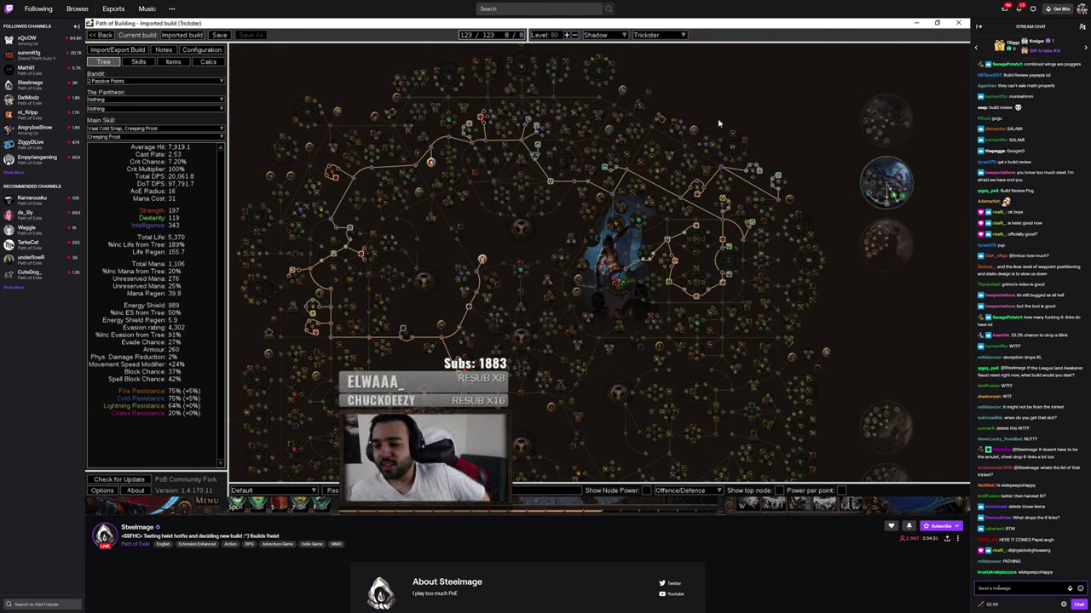
# Send the stream chat messages "Its actually cold snap vortex with creeping :)" and "i like full block"
pyautogui.write('its actually co')
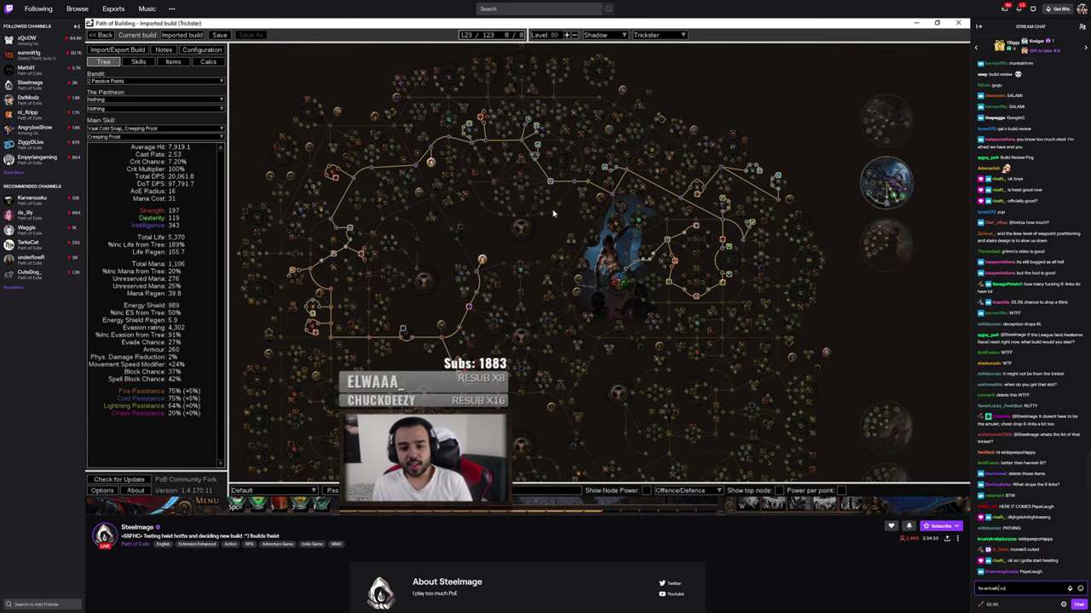
pyautogui.write('ld snap vo')
pyautogui.write('rtex witth cre')
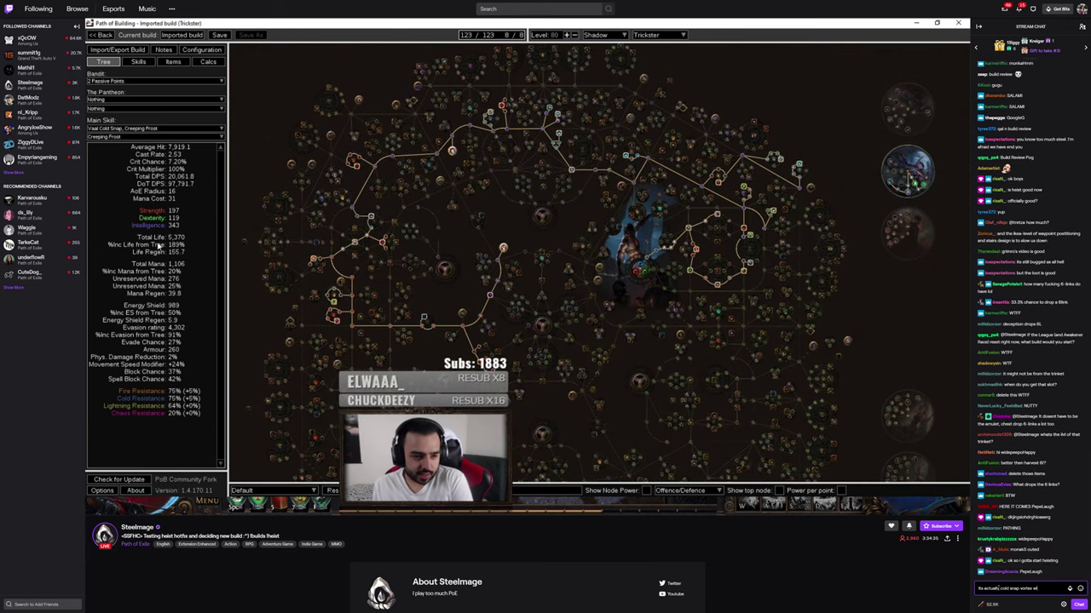
pyautogui.write('eeping :)')
pyautogui.press('Return')
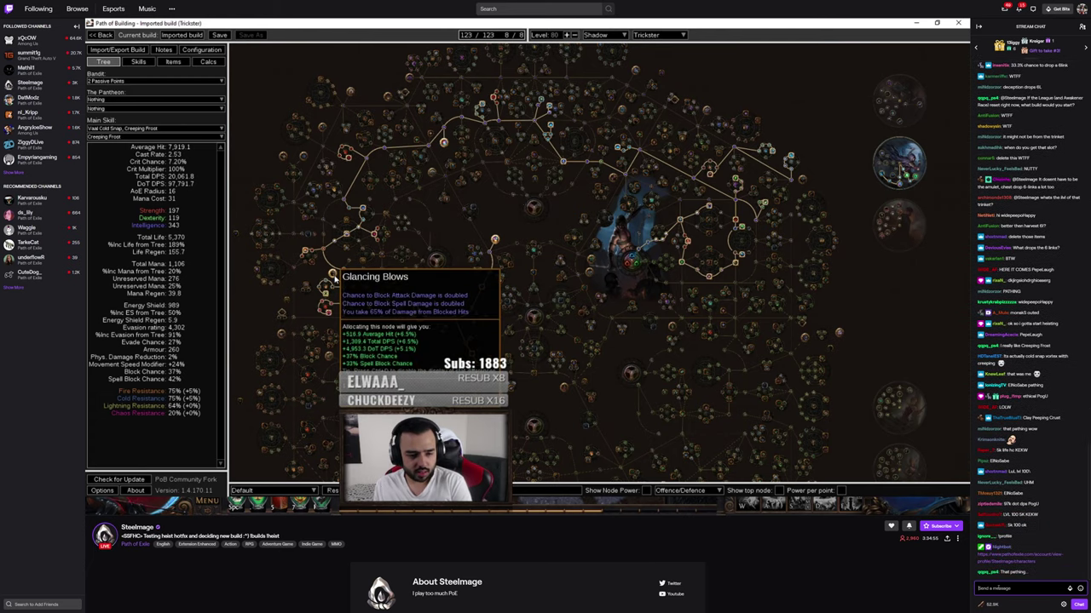
pyautogui.write('full block')
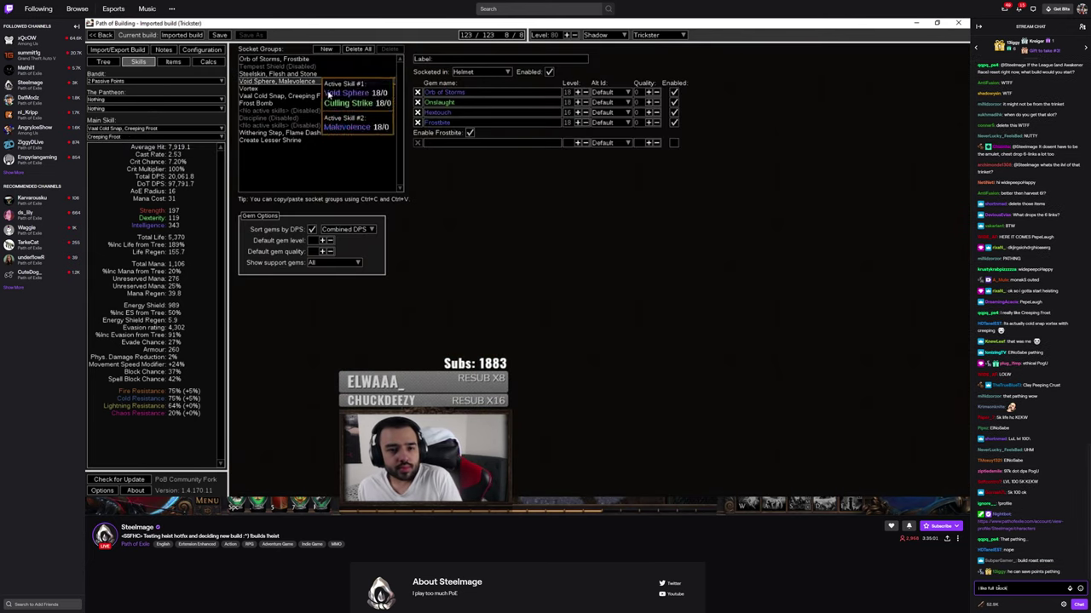
pyautogui.press('Return')
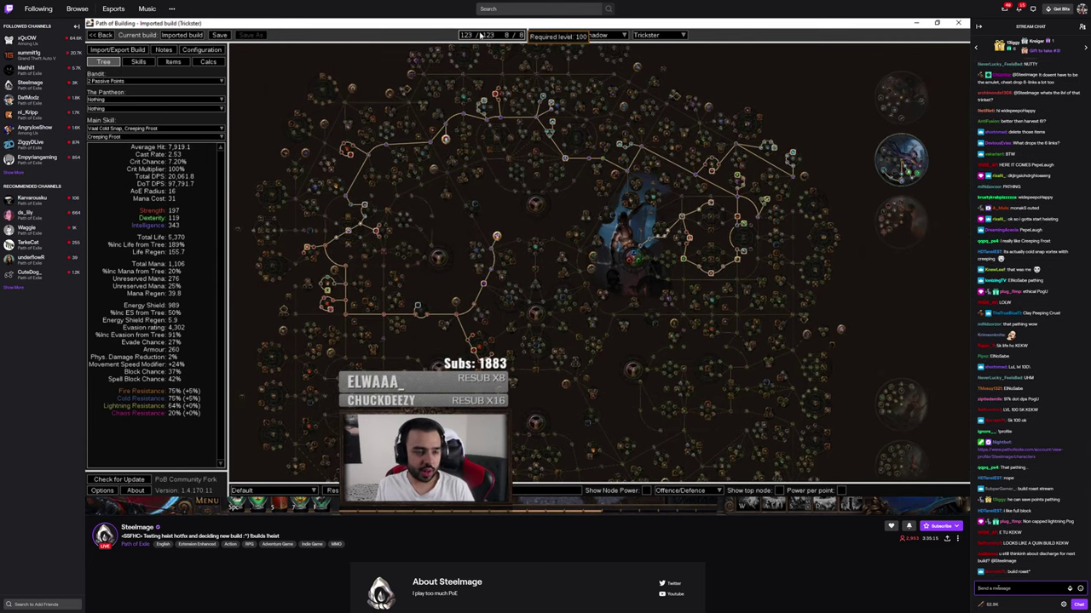
# Send a chat message giving the account name, followed by "on Path of Exile site"
pyautogui.write('HOTanel oh')
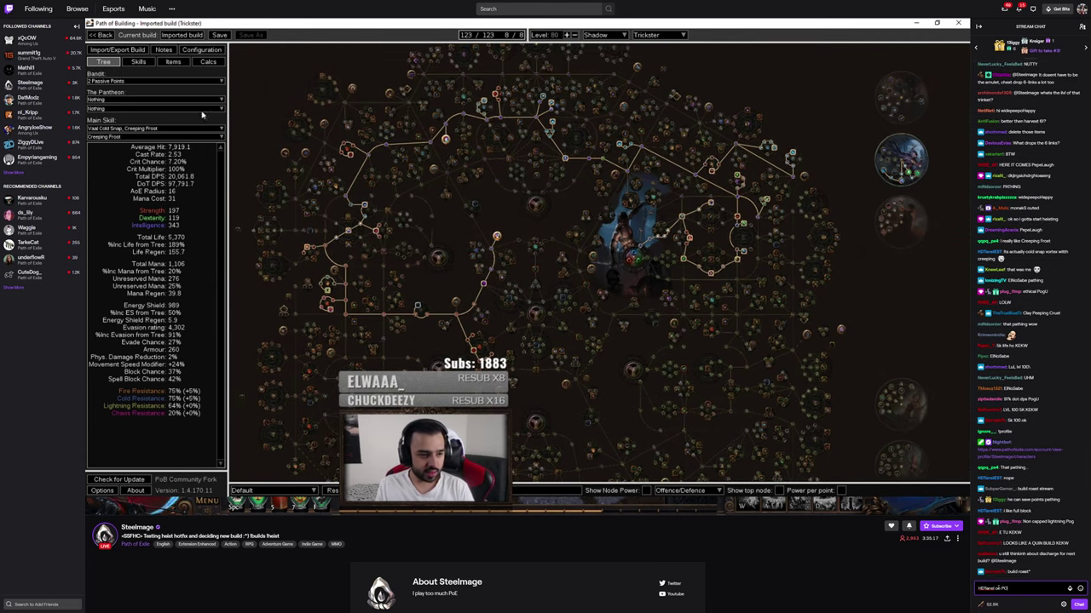
pyautogui.write(' Path of Exile 4')
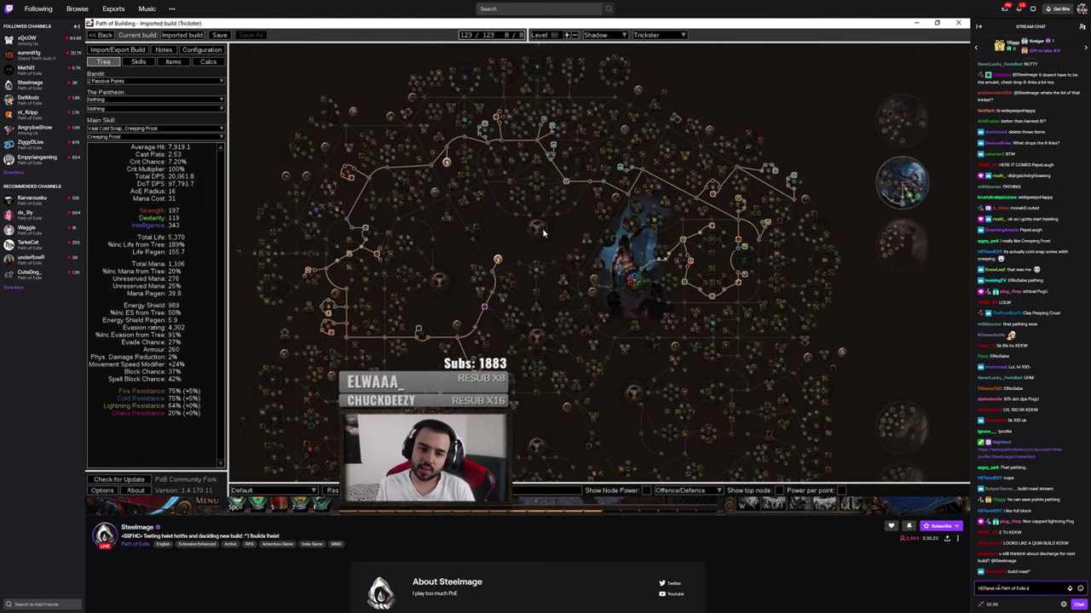
pyautogui.press('Return')
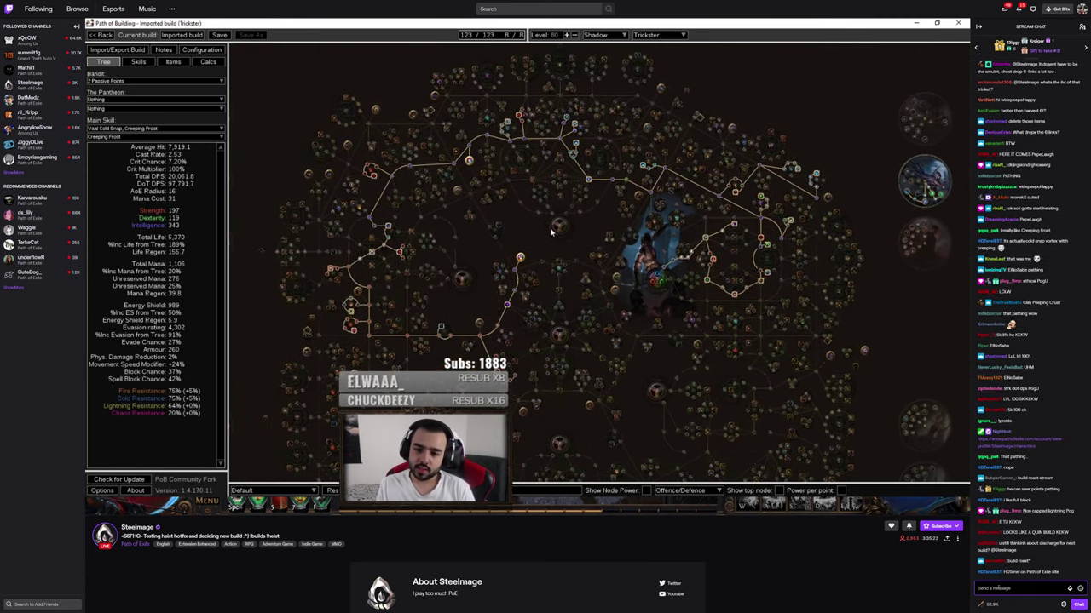
# Tell the stream chat "im not but this is my current char" and "just not 100 tree" in two messages
pyautogui.write('im not buil this')
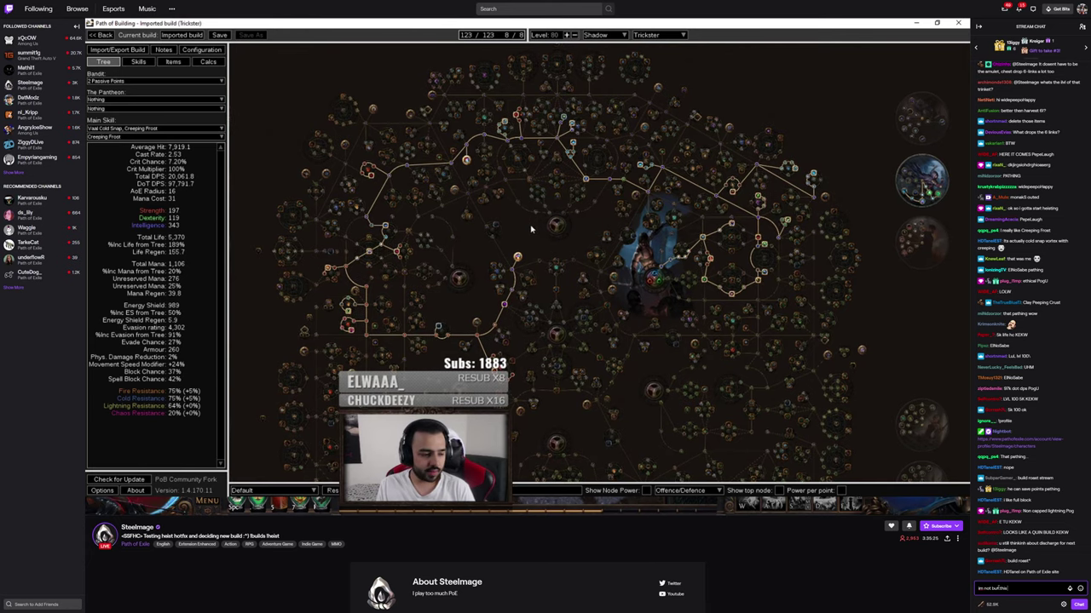
pyautogui.write(' is my current char')
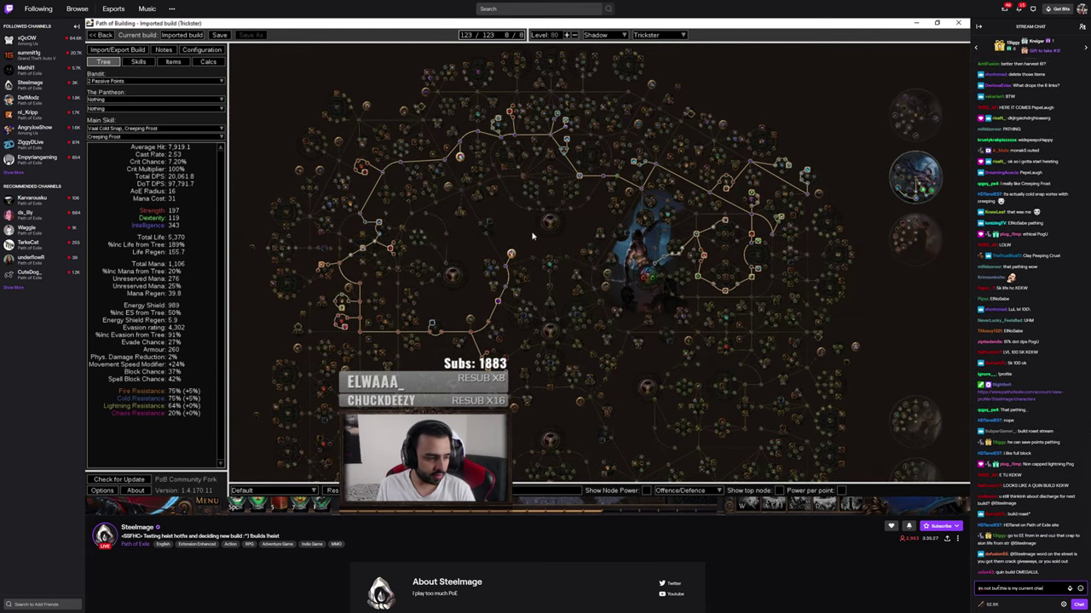
pyautogui.press('Return')
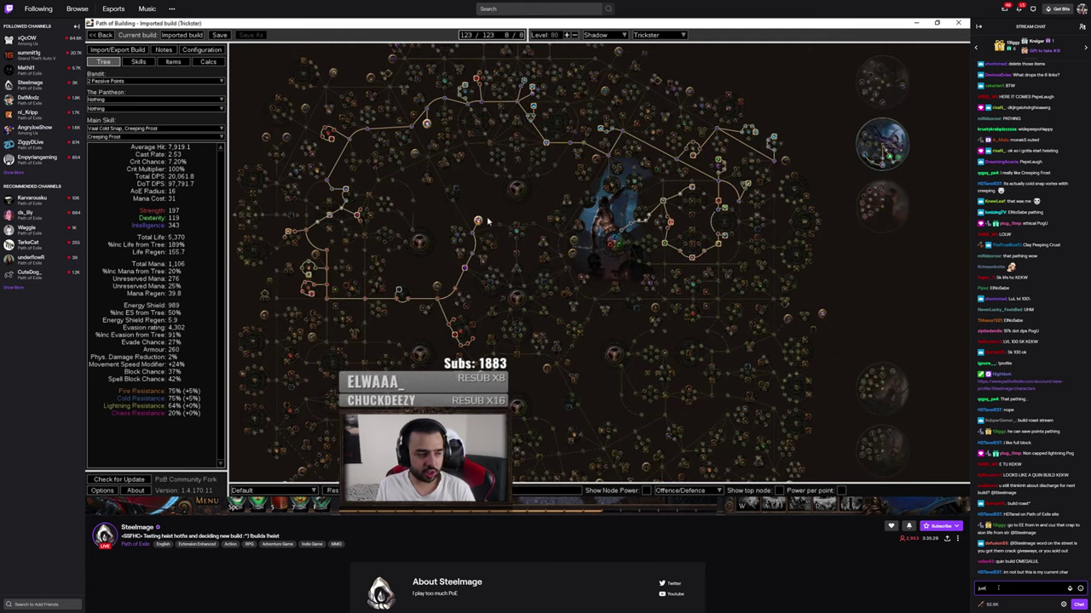
pyautogui.write('just not ')
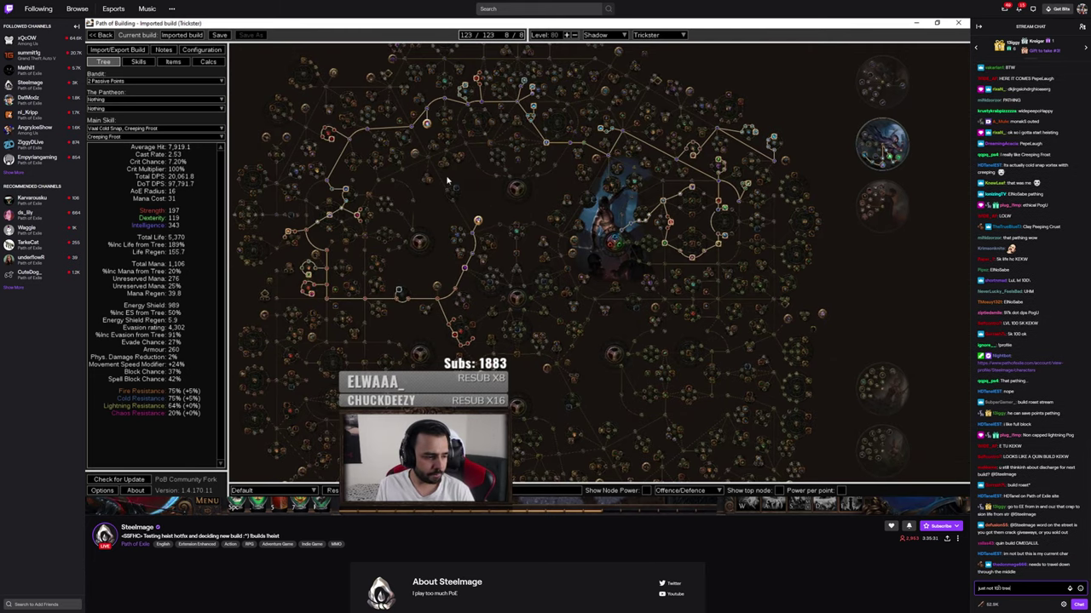
pyautogui.write('100 tree')
pyautogui.press('Return')
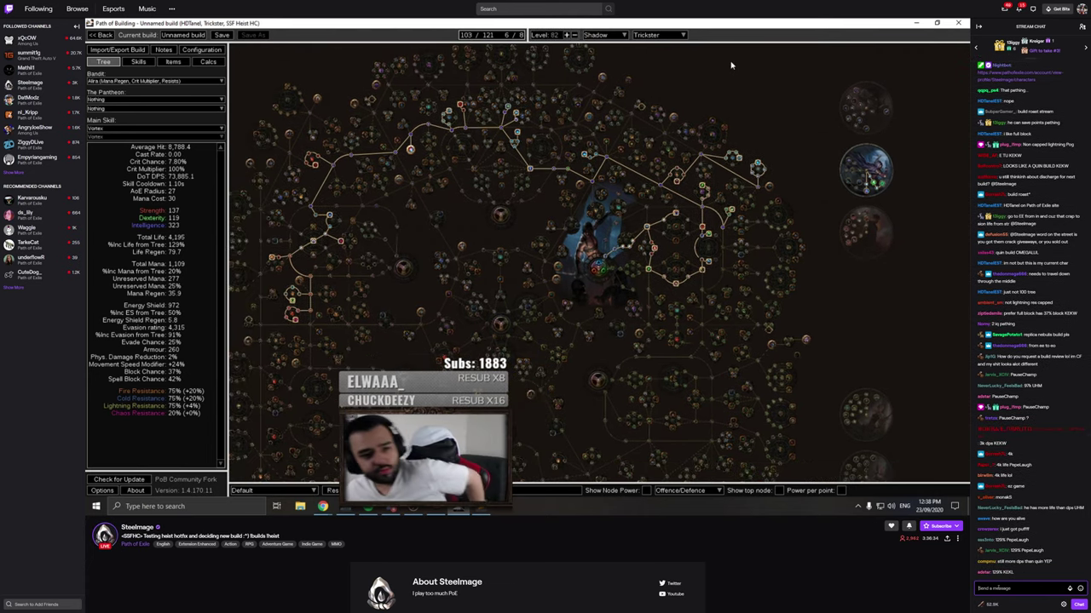
# Discard the started chat text and send "yup :D" instead
pyautogui.write('Doe')
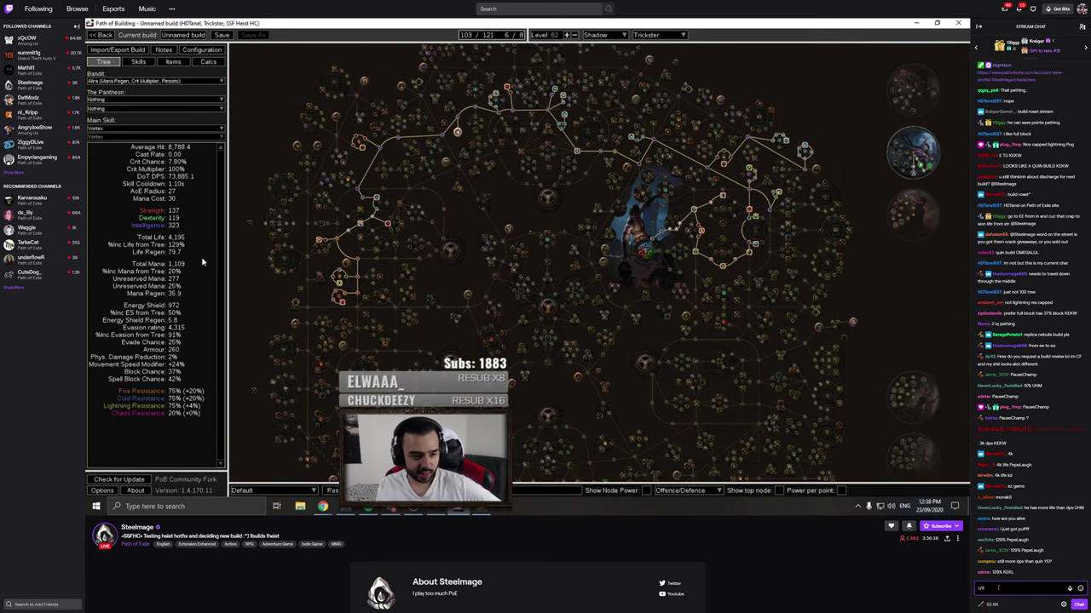
pyautogui.press('BackSpace')
pyautogui.press('BackSpace')
pyautogui.write('yup :D')
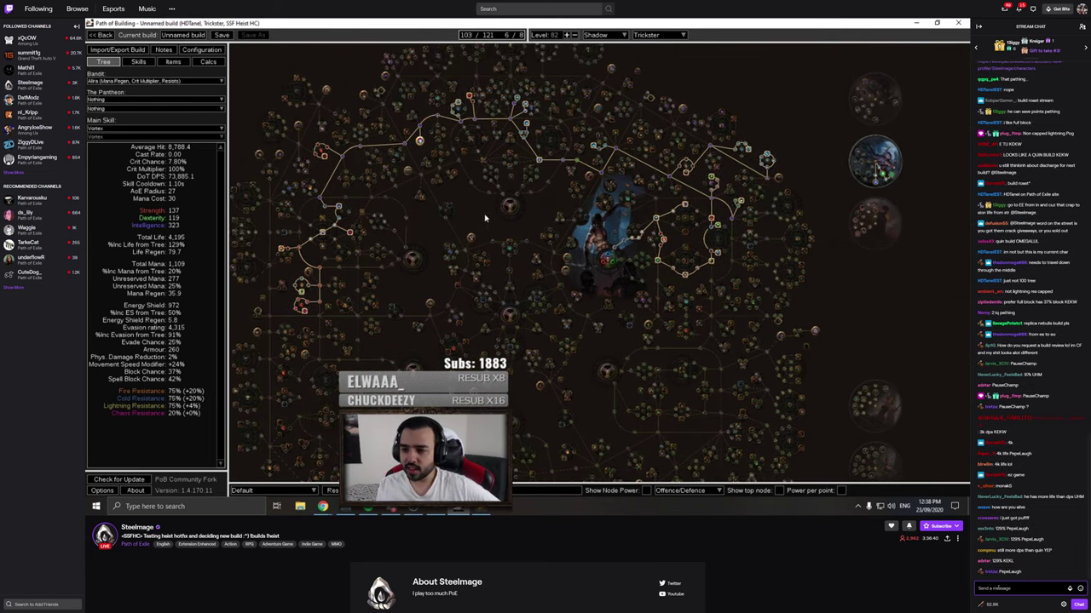
pyautogui.press('Return')
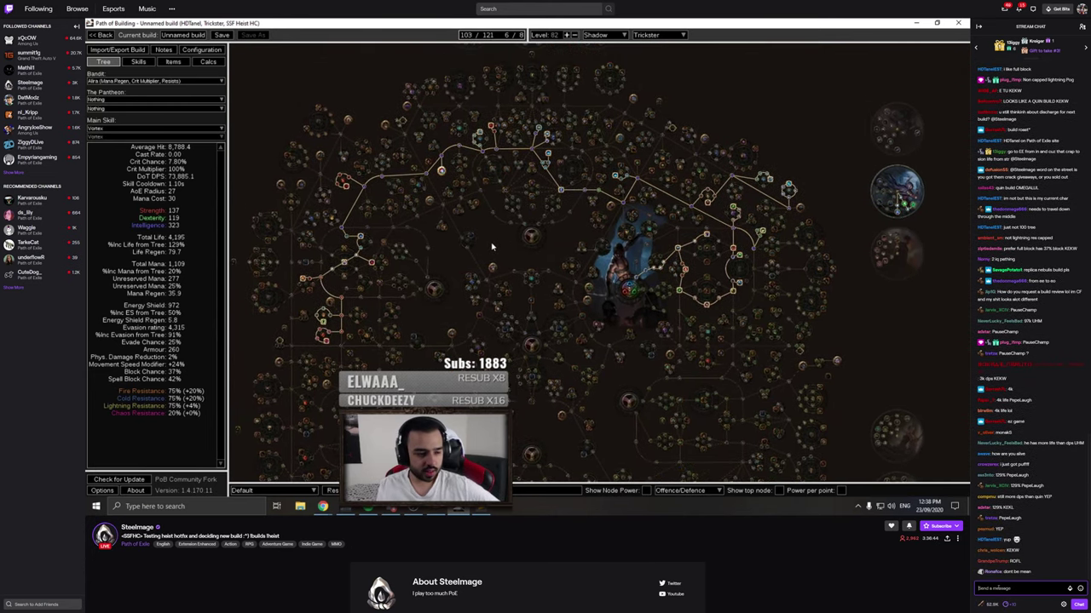
# Ask "Can you explain one thing" in the stream chat
pyautogui.write('dan you explain')
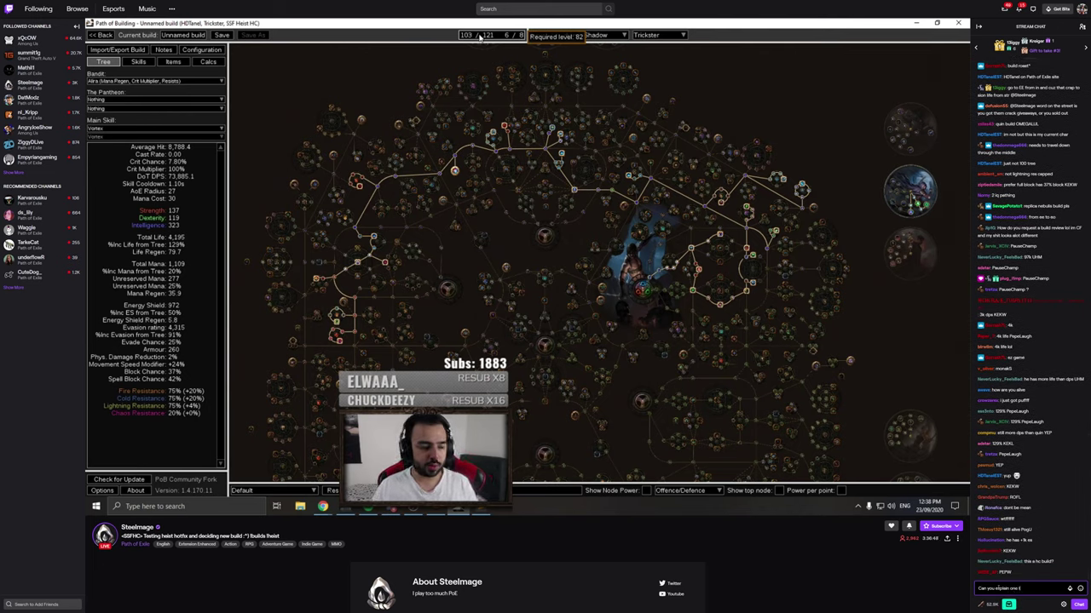
pyautogui.write(' one thing')
pyautogui.press('Return')
# Send "Flesh And Stone, does the Blind aura affect the entire AOE i have on flesh and stone or only nearby enemies" in chat
pyautogui.write('Flesh An')
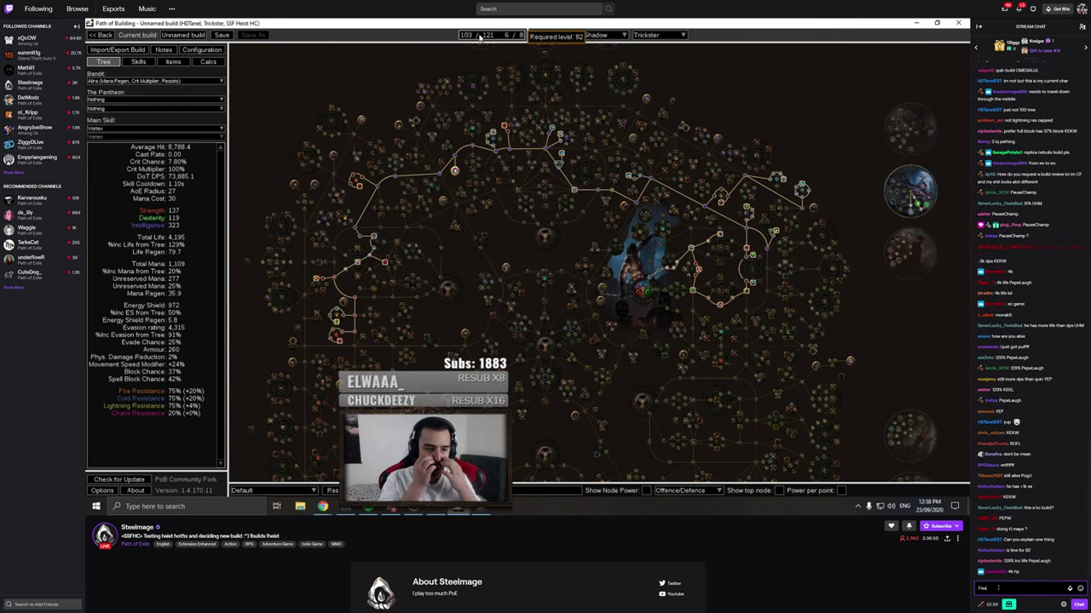
pyautogui.write(' Stone,')
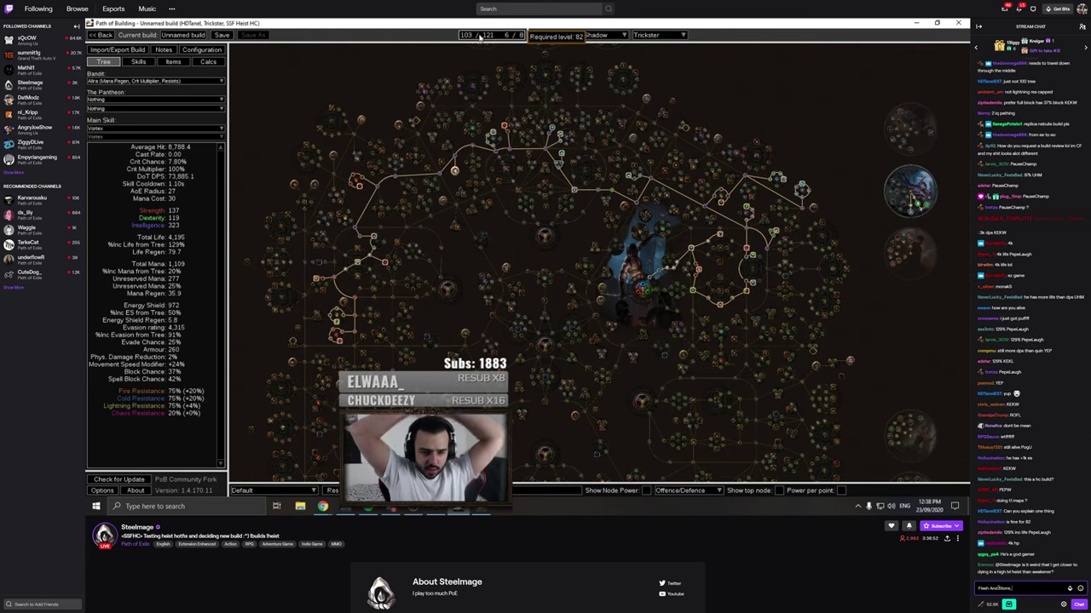
pyautogui.write(' does the Blind aura')
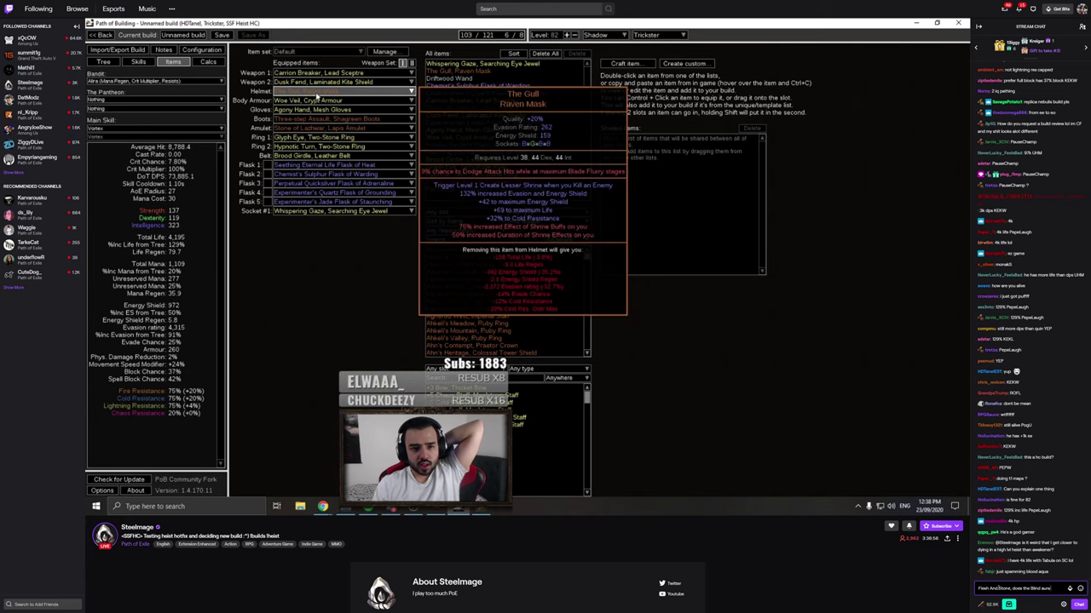
pyautogui.write(' affect')
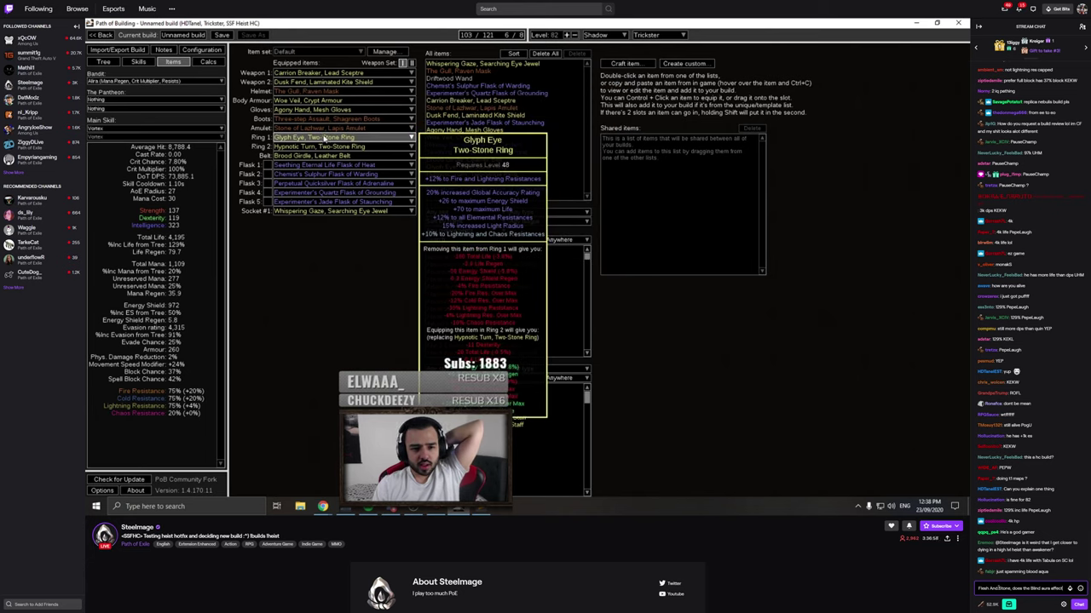
pyautogui.write(' the entire AOE c')
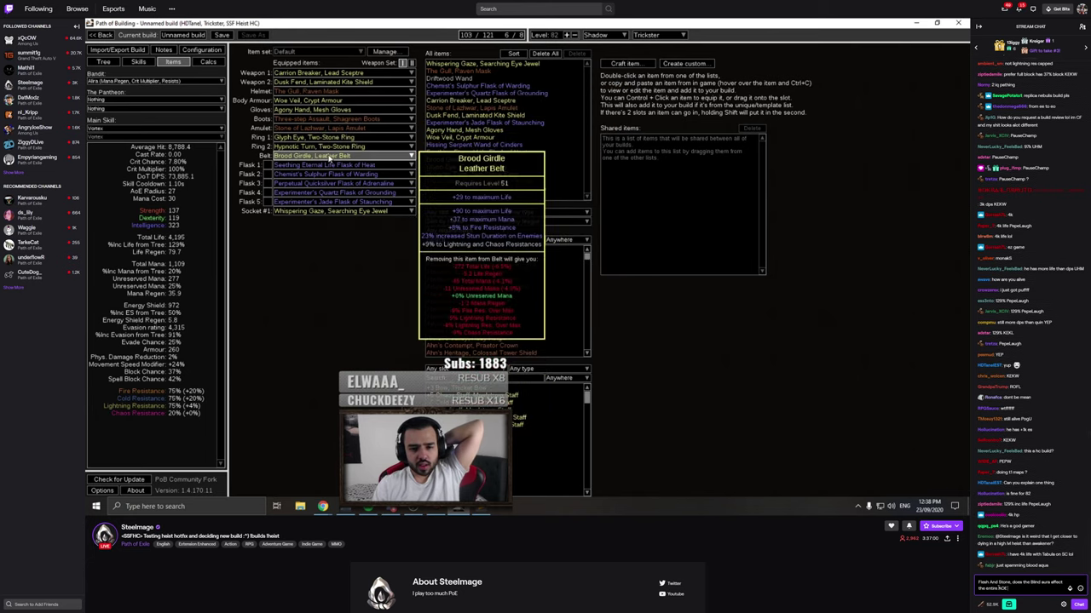
pyautogui.write(' have on flesh and stone or')
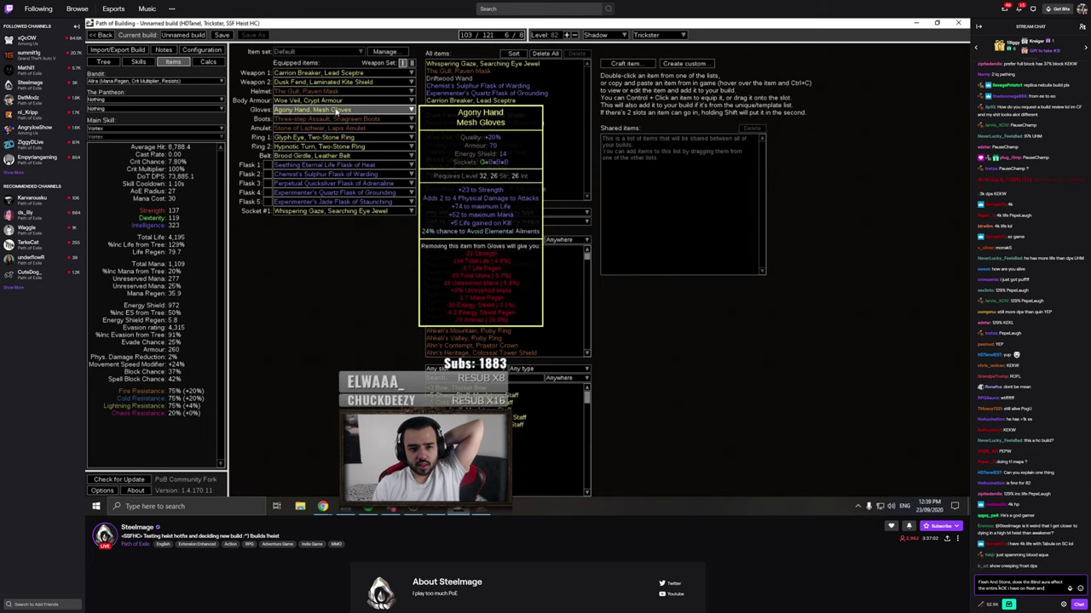
pyautogui.write('r only nearby')
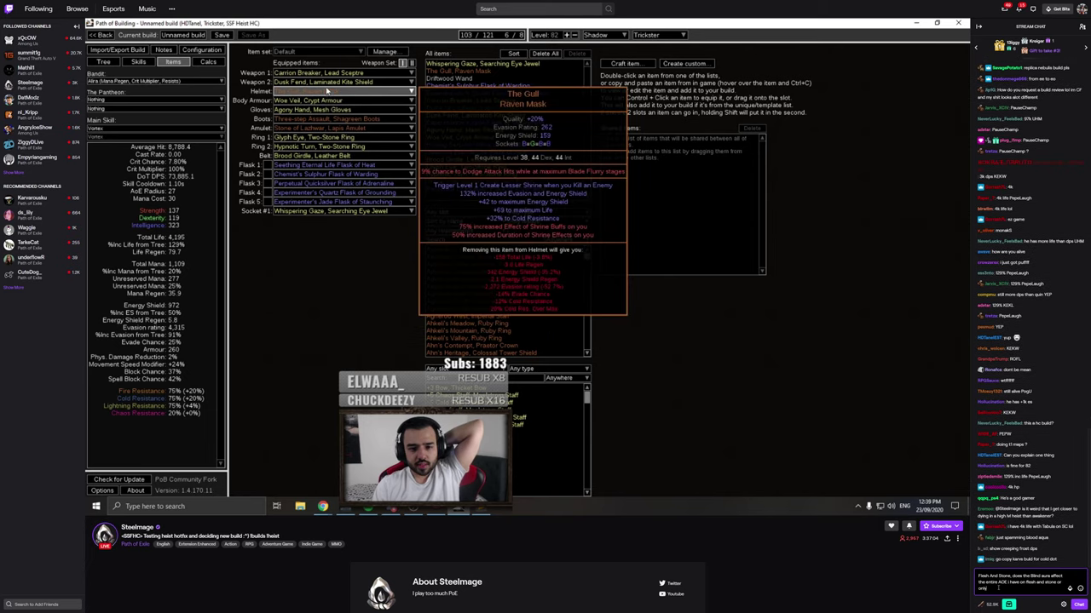
pyautogui.write(' enemies')
pyautogui.press('Return')
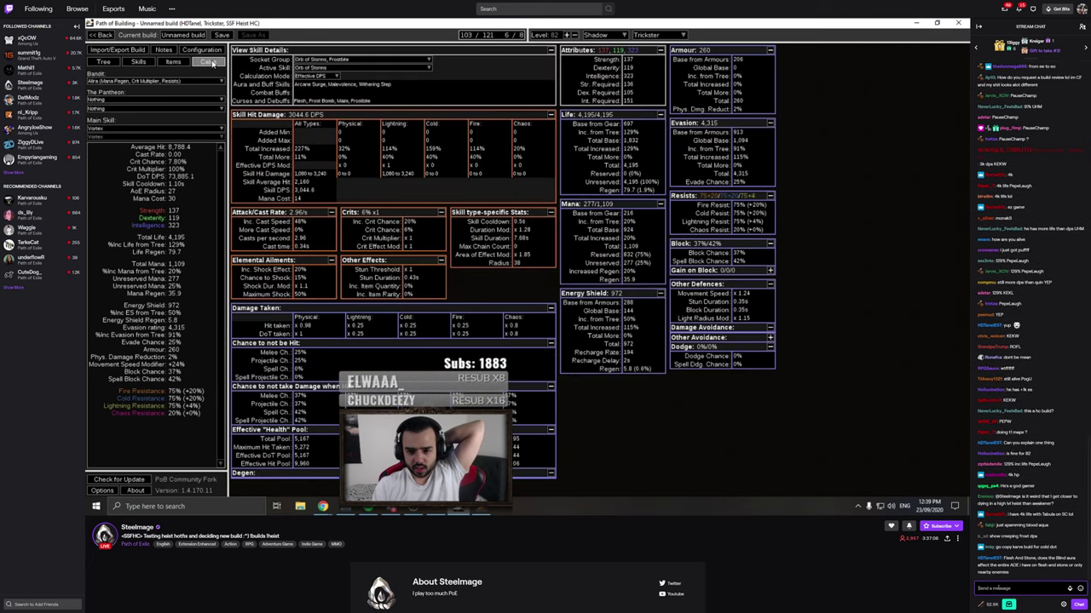
# Comment "85% Kappa" and "ailment immunity" in the stream chat as two separate messages
pyautogui.write('85')
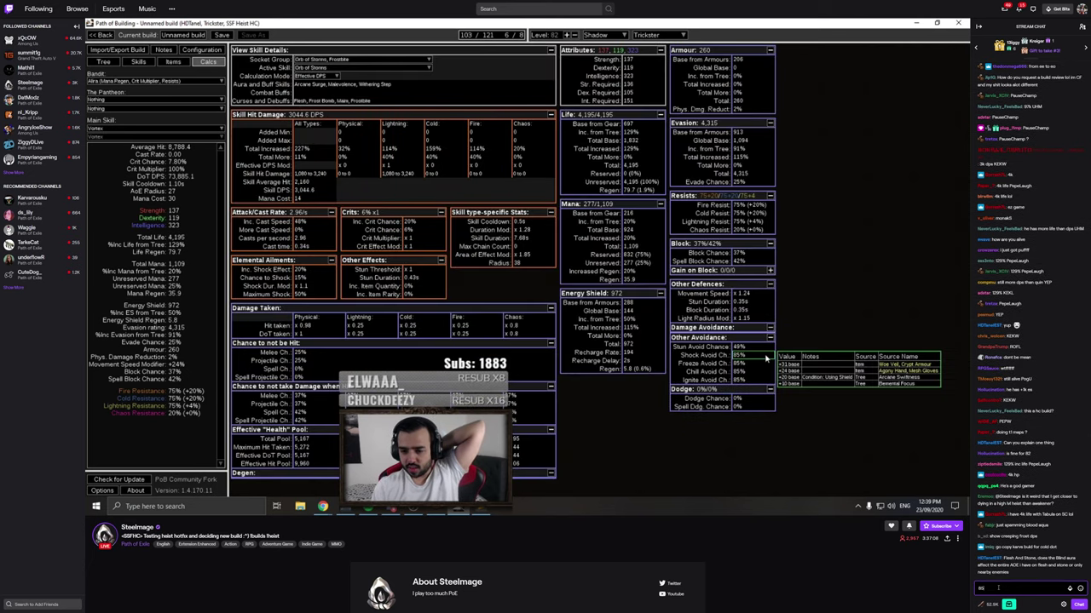
pyautogui.write('% Kappa')
pyautogui.press('Return')
pyautogui.write('ailm')
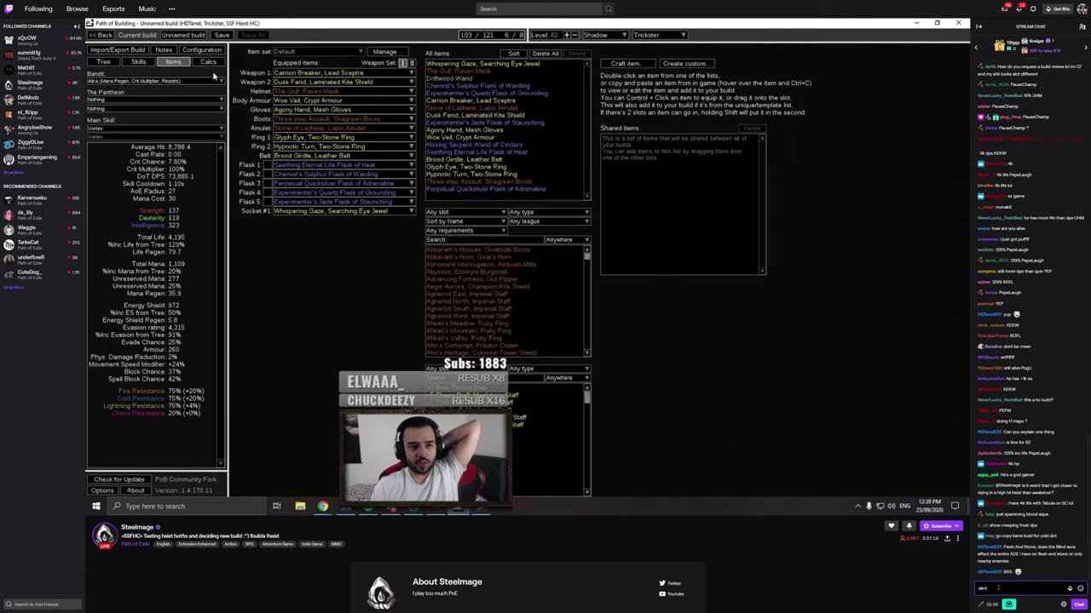
pyautogui.write('ent immunity')
pyautogui.press('Return')
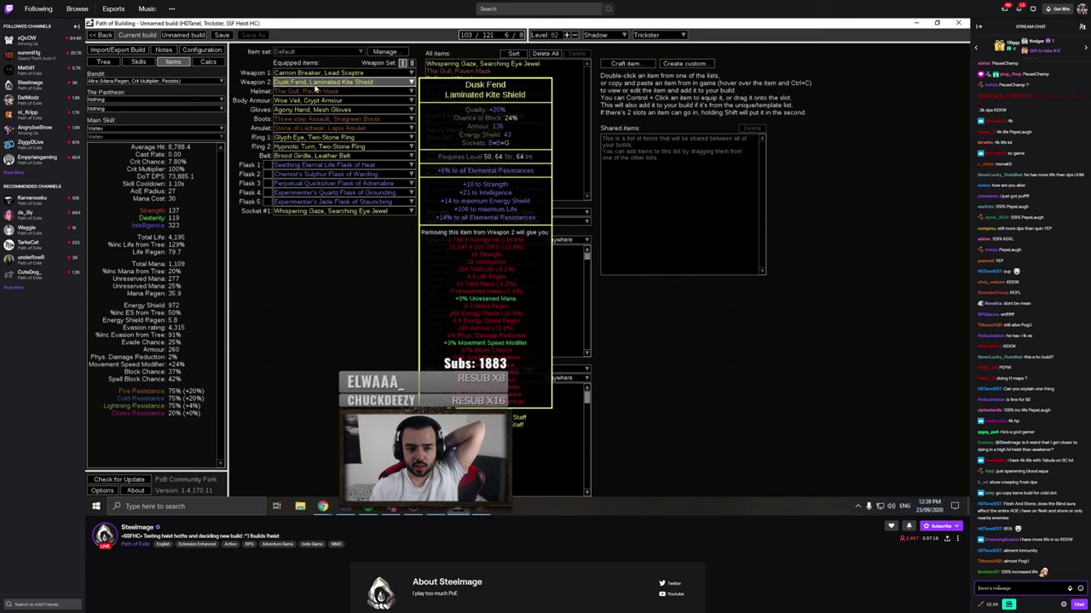
# Reply "yep" in the stream chat and send "I like the Gull" as another message
pyautogui.press('Return')
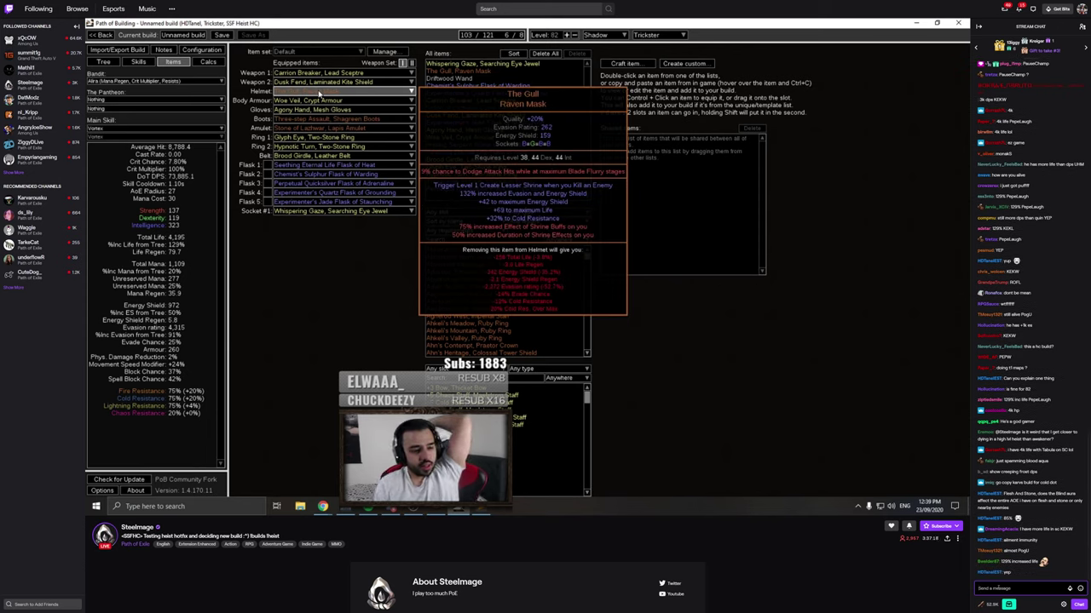
pyautogui.press('BackSpace')
pyautogui.write('like the Gull')
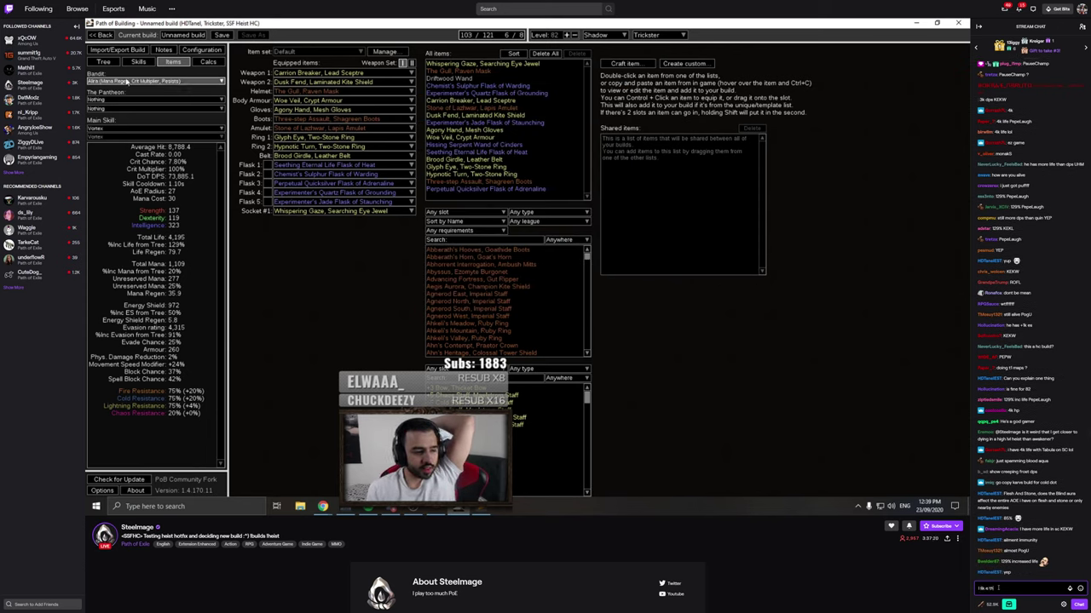
pyautogui.press('Return')
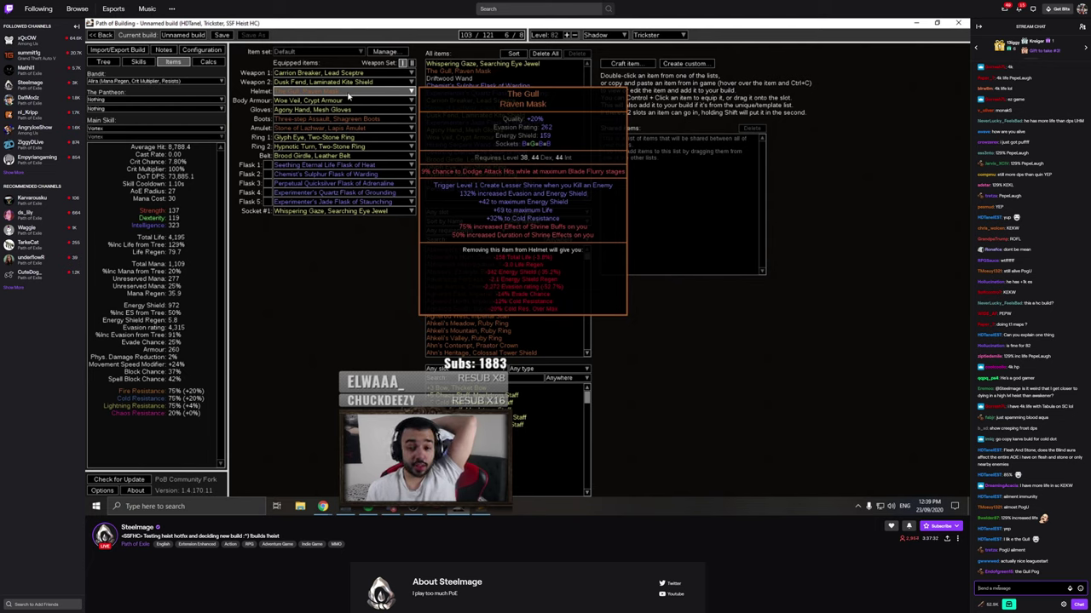
# Clear the started chat text and reply "yup" in the stream chat
pyautogui.write('ni')
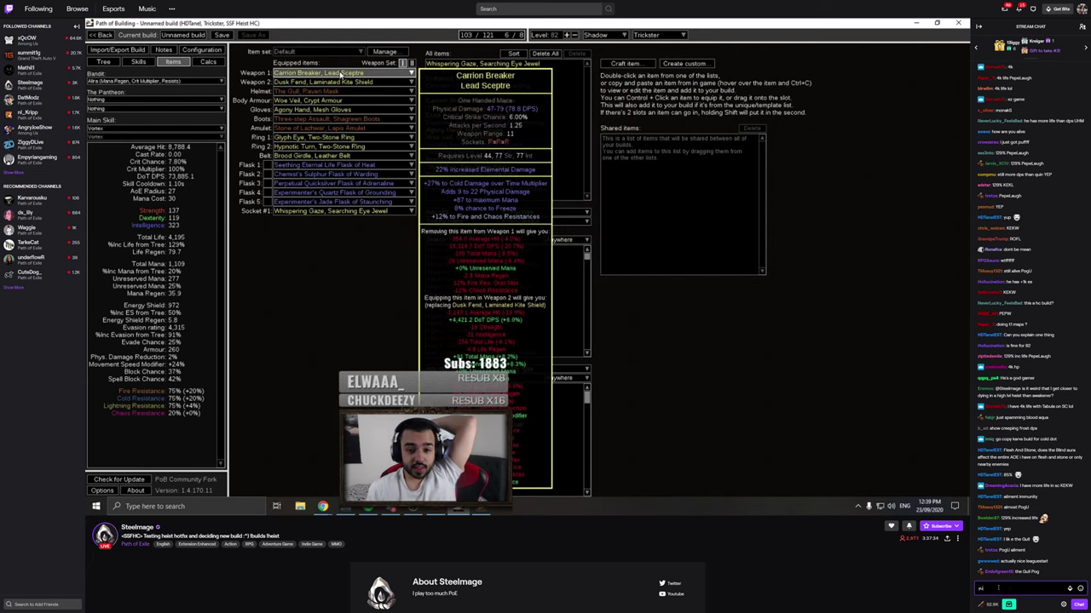
pyautogui.press('BackSpace')
pyautogui.press('BackSpace')
pyautogui.press('BackSpace')
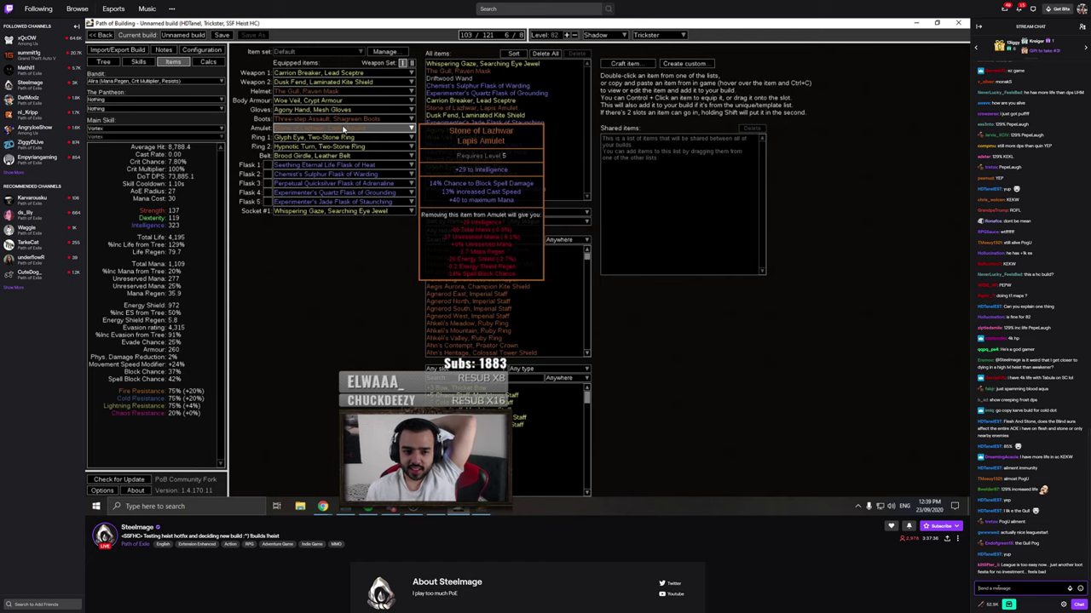
# Send a chat message about needing perfect rolls on chest and gloves and then 3 abyss jewels for 100% ailment immunity
pyautogui.write('I need perf')
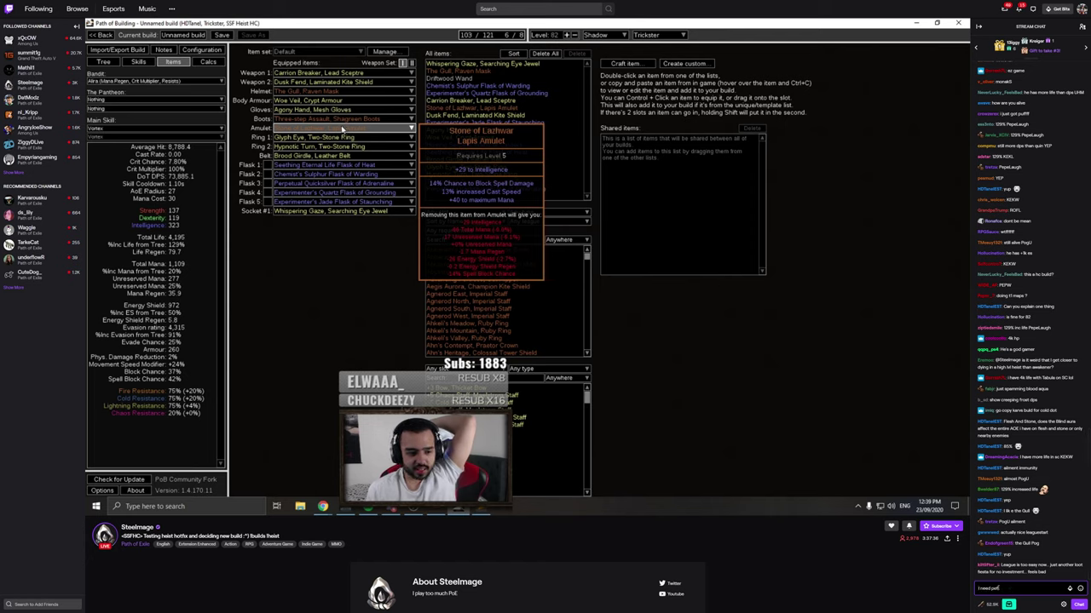
pyautogui.write('ect roll on')
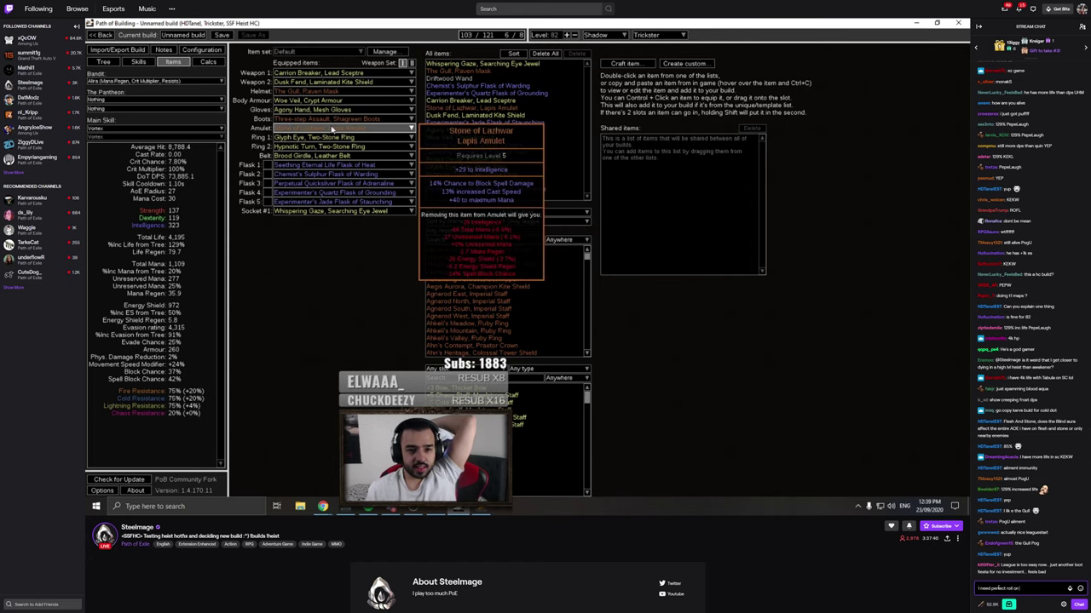
pyautogui.write(' chest and gloves and tha')
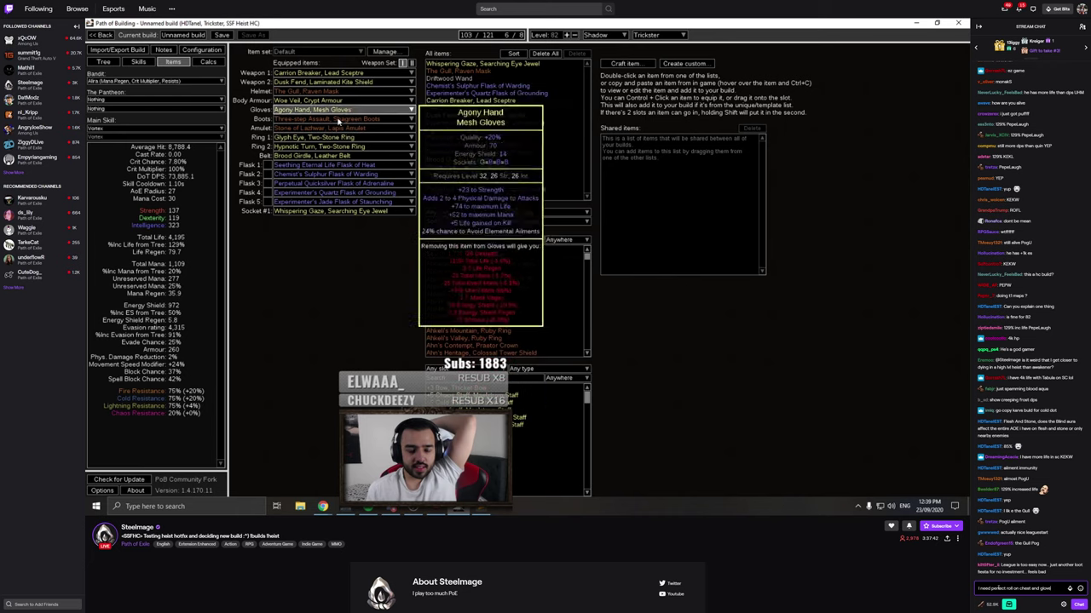
pyautogui.write('n 3')
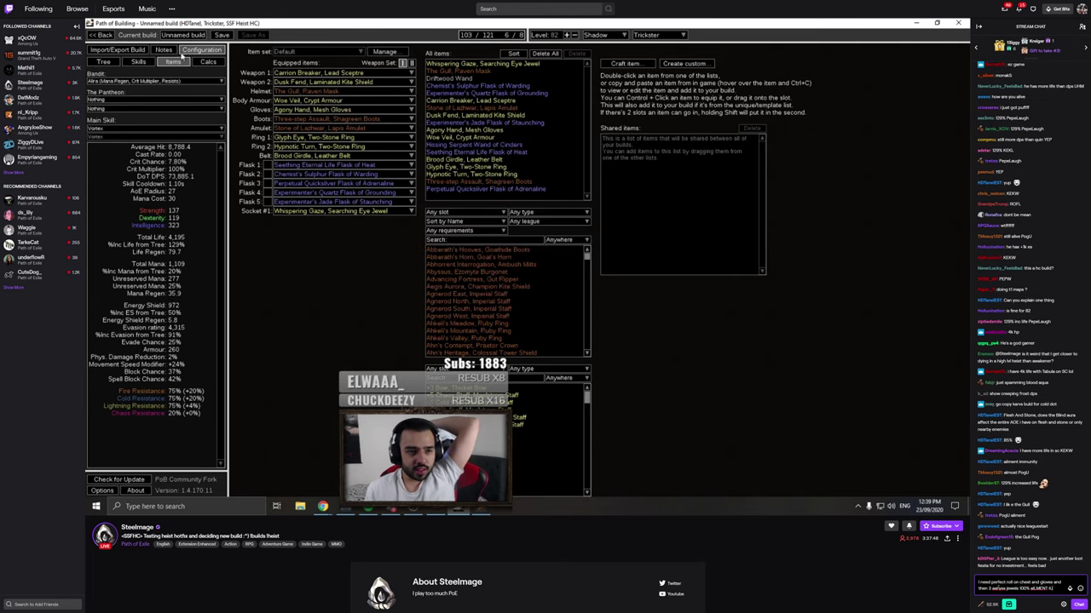
pyautogui.press('BackSpace')
pyautogui.press('BackSpace')
pyautogui.press('BackSpace')
pyautogui.press('BackSpace')
pyautogui.write('ilment immunity')
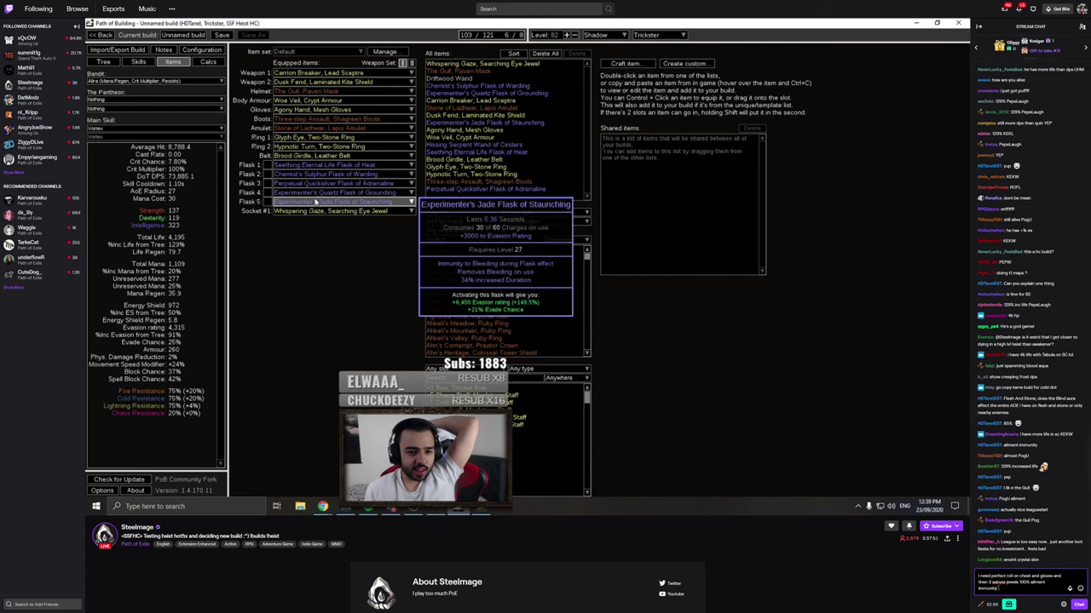
pyautogui.press('Return')
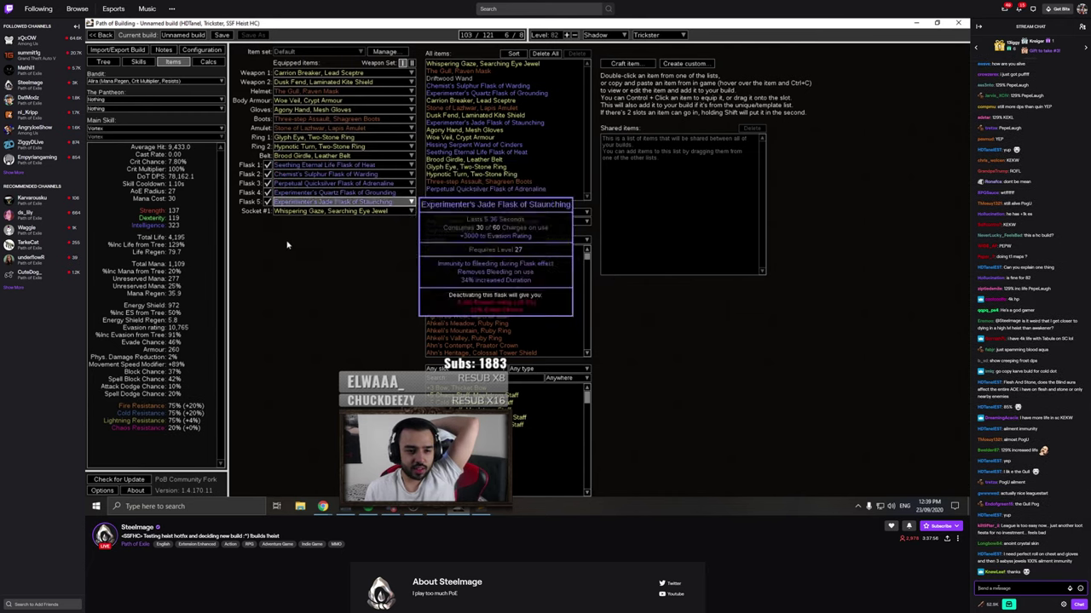
# Send "thanks lol" and "I actually made a build guide to this" in the stream chat as two separate messages
pyautogui.write('thanks')
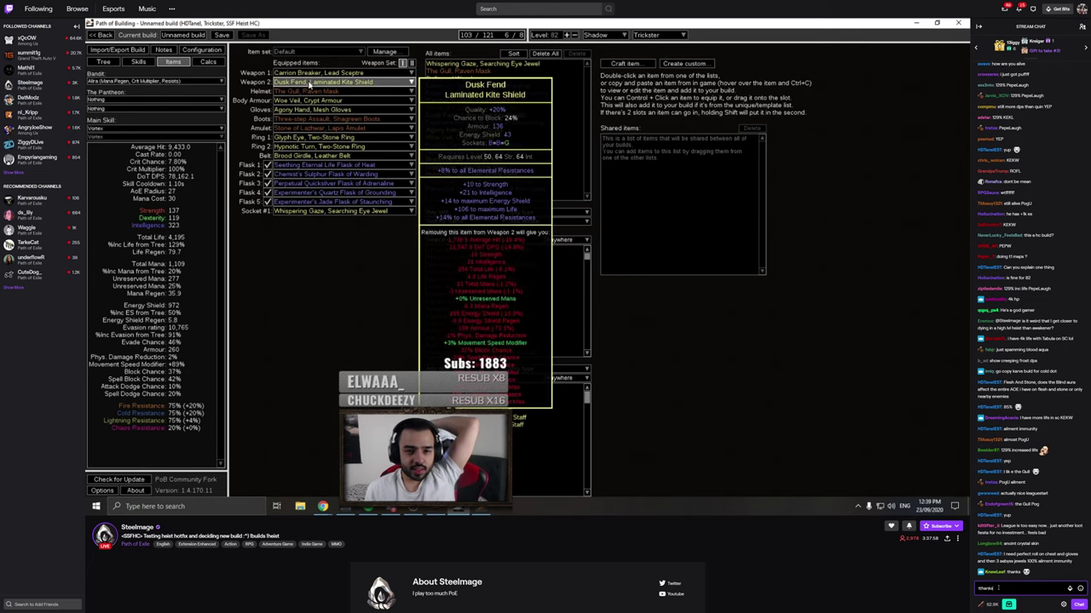
pyautogui.write(' lol')
pyautogui.press('Return')
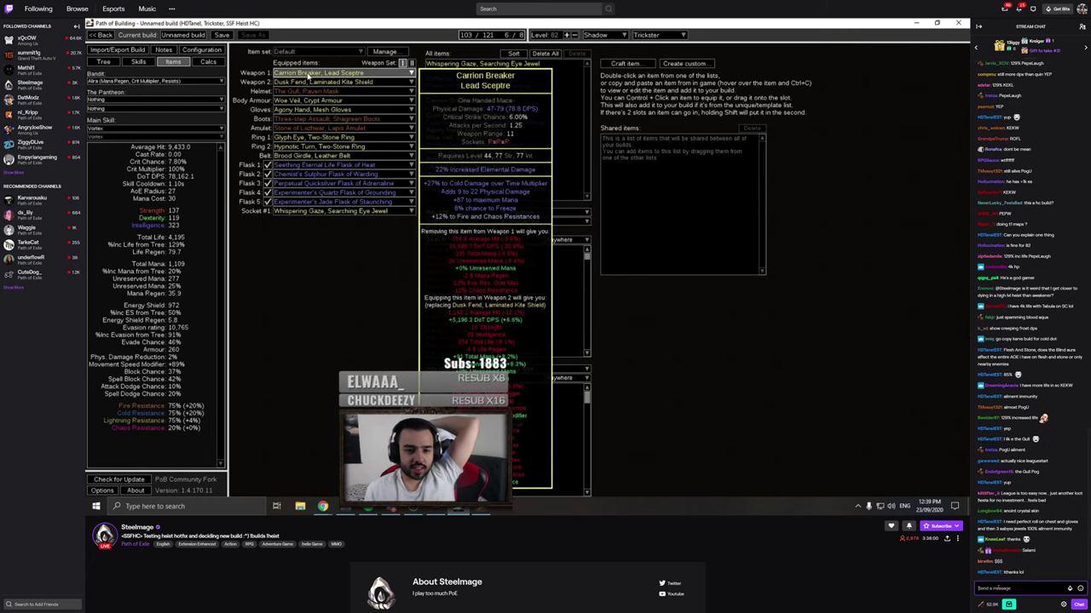
pyautogui.write('I actually ')
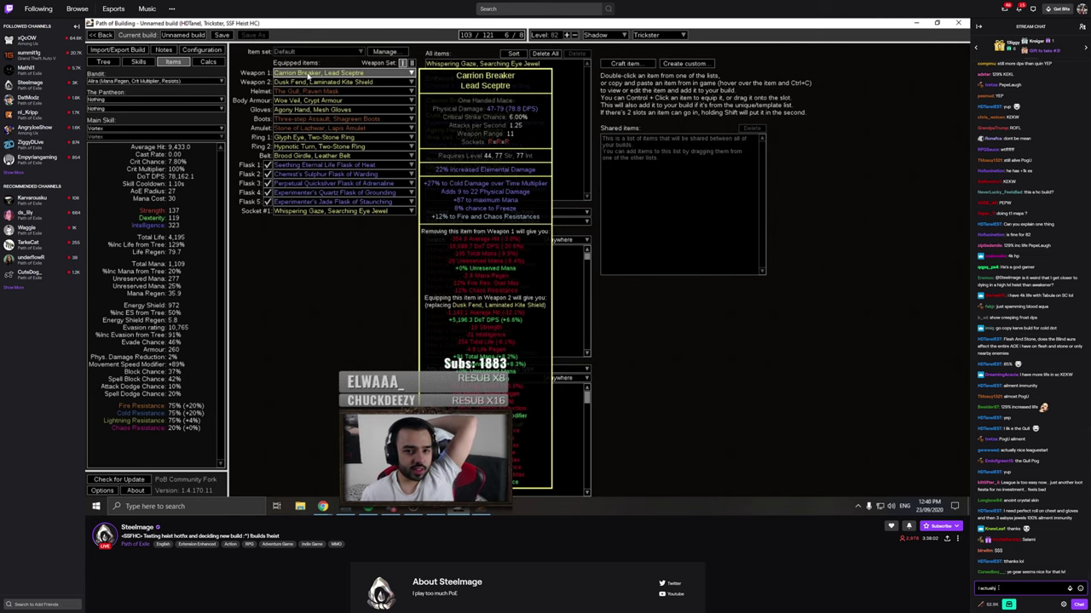
pyautogui.write('made a build gu')
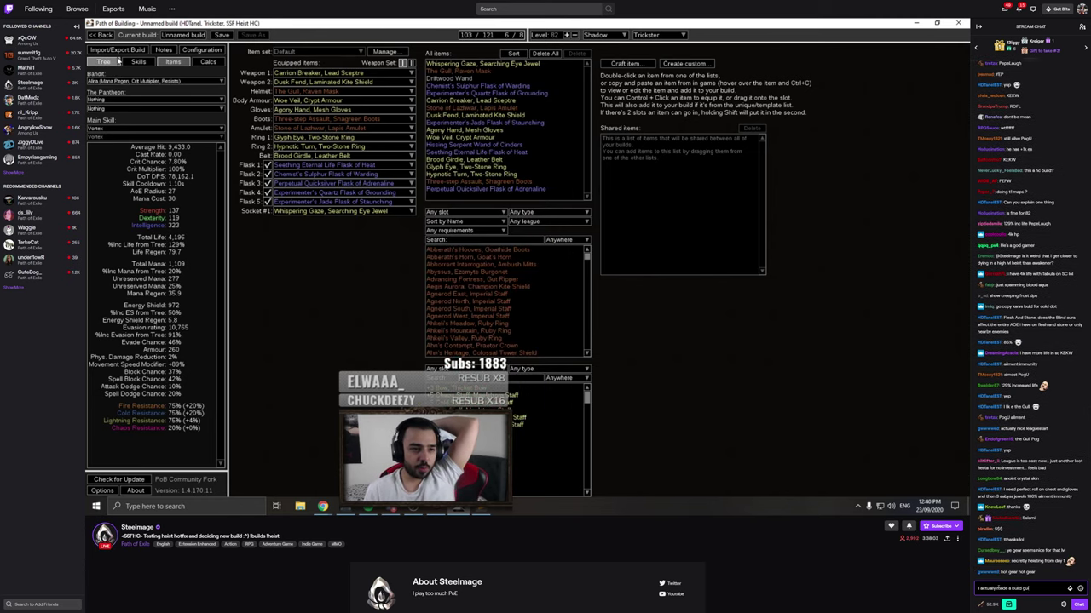
pyautogui.write('ide to this')
pyautogui.press('Return')
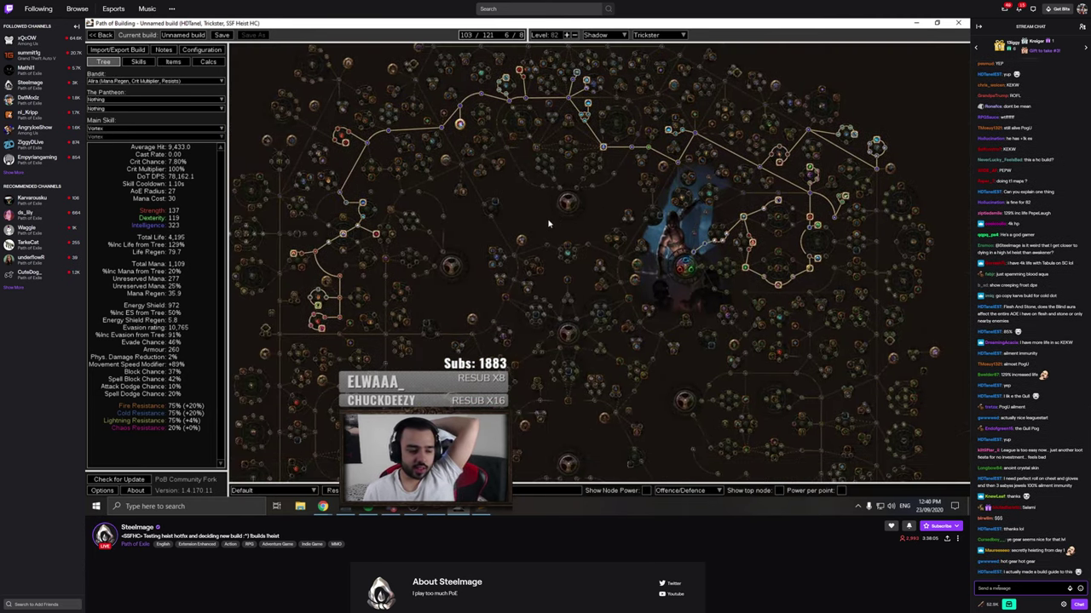
# Send "I dont know if its ok to post link, its unlisted video" in the stream chat
pyautogui.write('i')
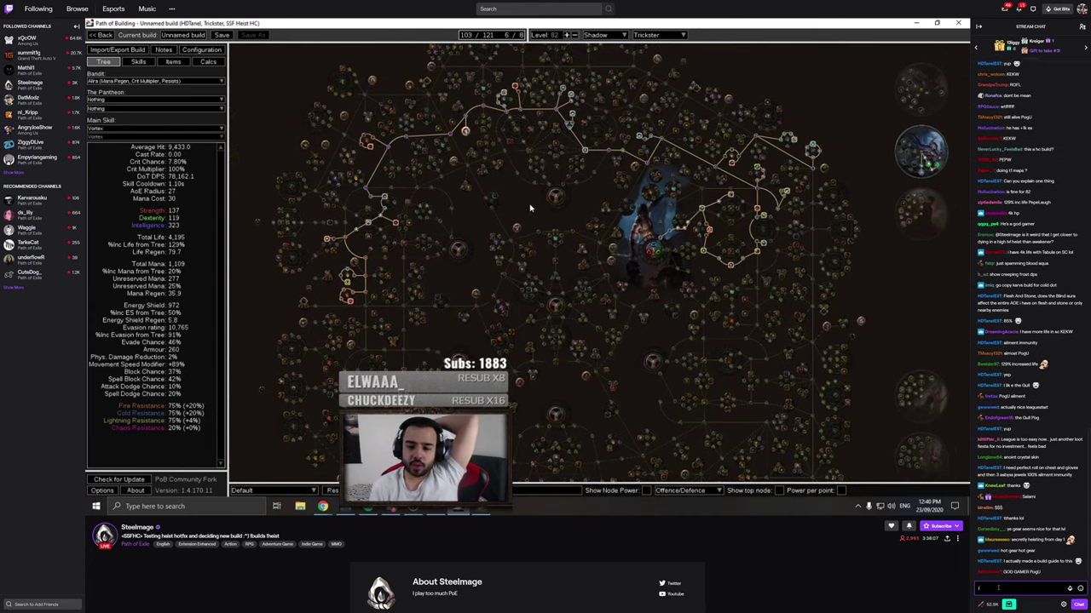
pyautogui.write(' dont know if thi')
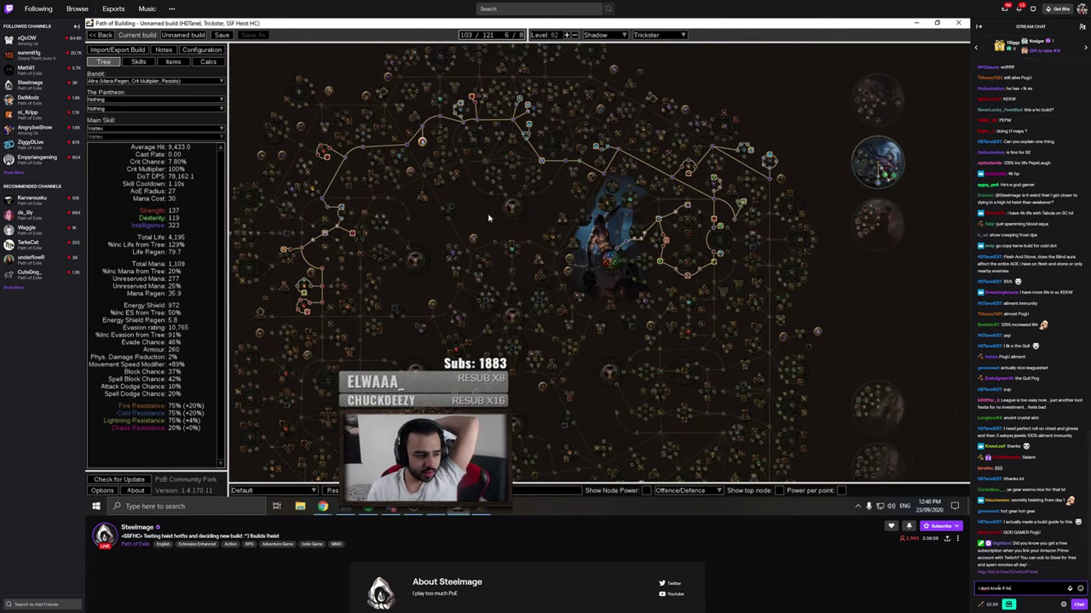
pyautogui.write(' ok to post link')
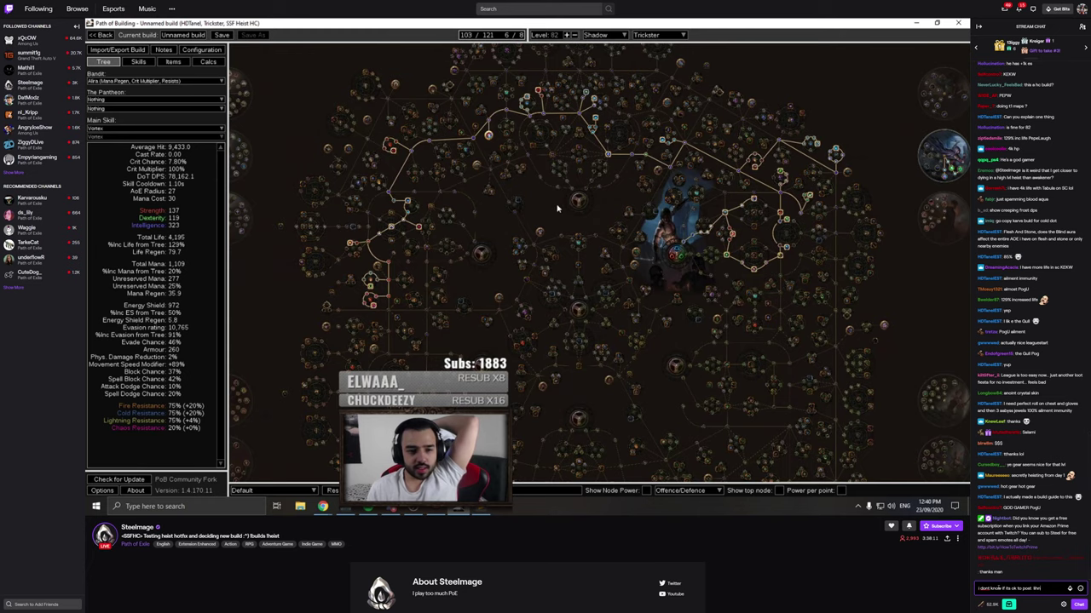
pyautogui.write(', i')
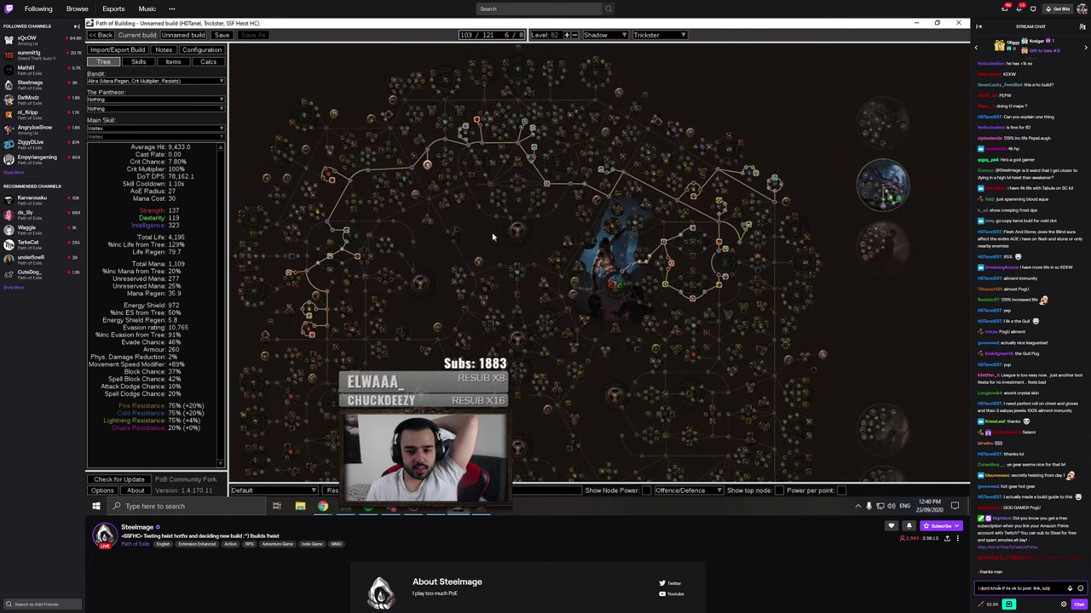
pyautogui.write('ts unlisted video')
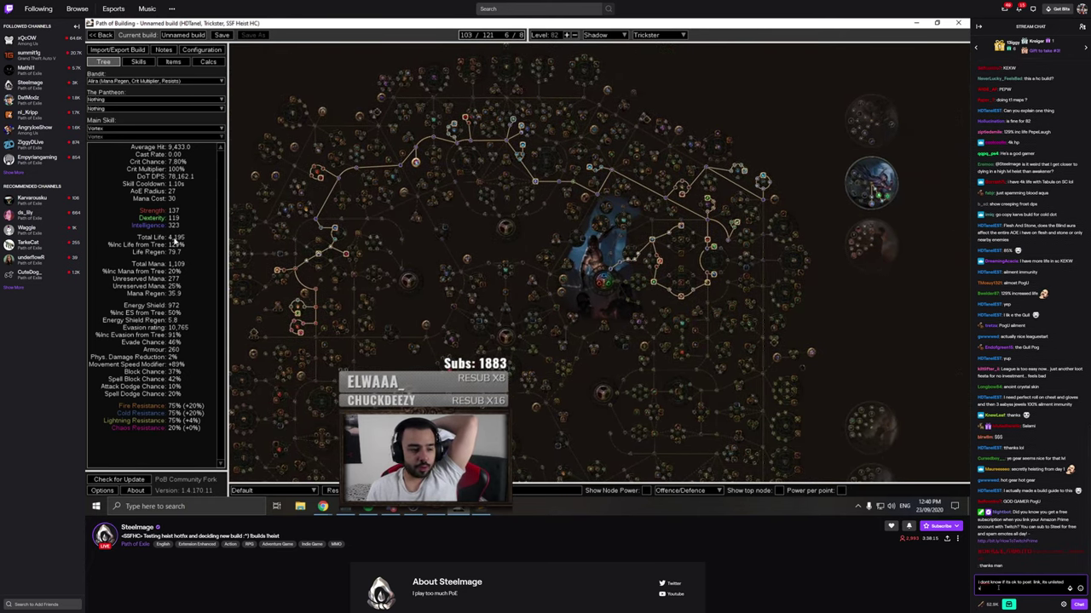
pyautogui.press('Return')
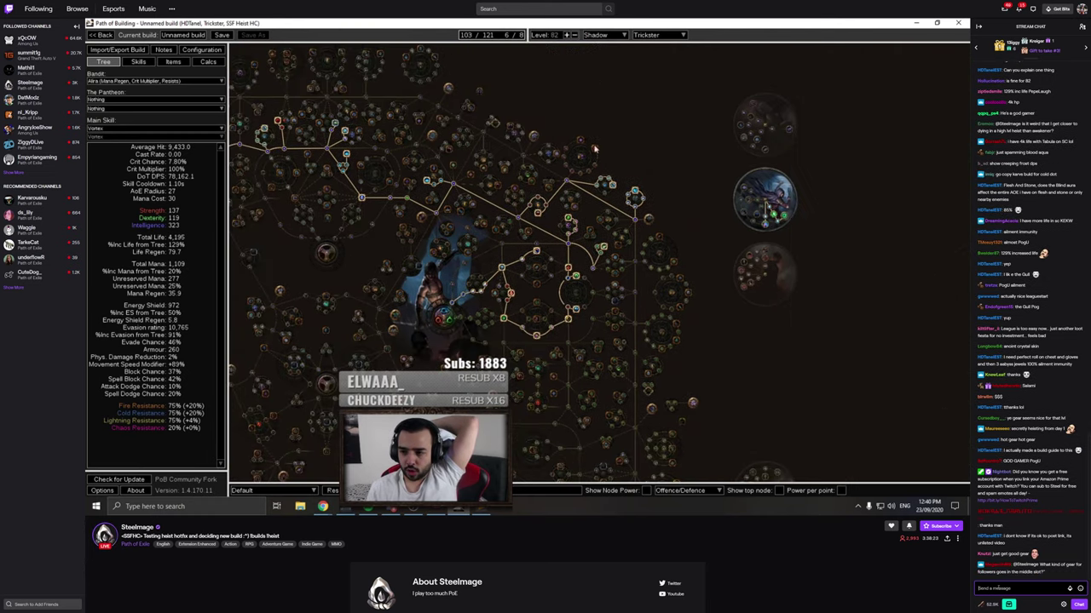
# Comment "yep really powerful build so far" in the stream chat and answer the EE question with "EE not right now"
pyautogui.write('yep real')
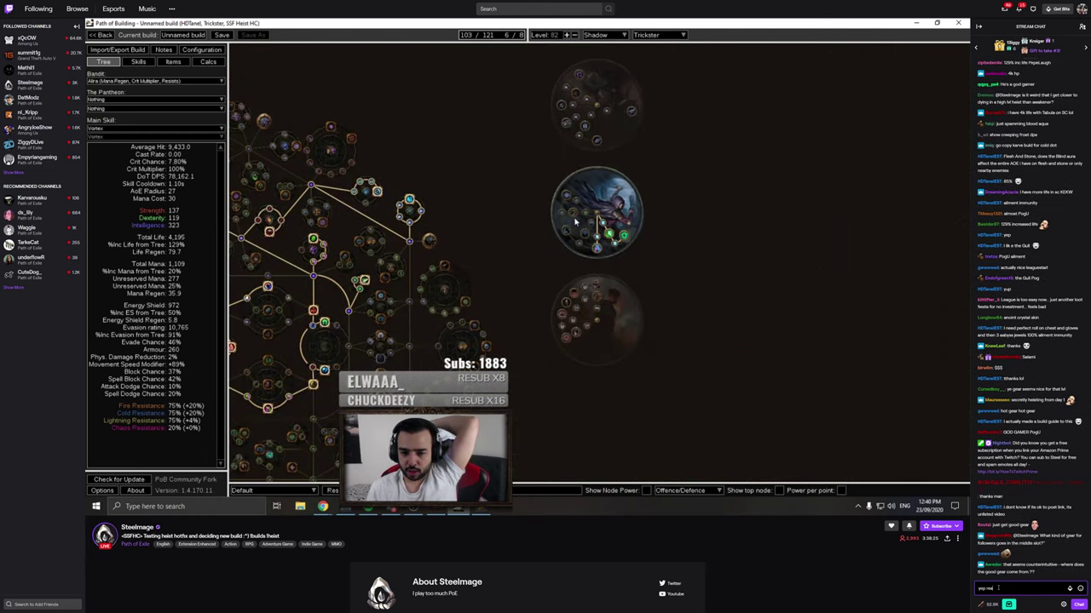
pyautogui.write('ly powerful build so')
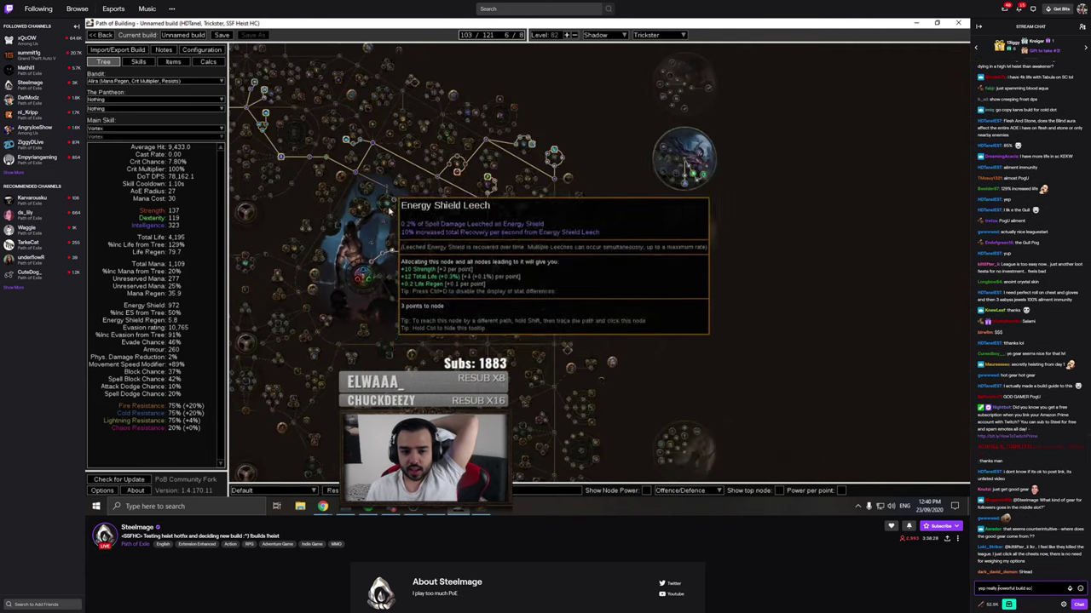
pyautogui.press('Return')
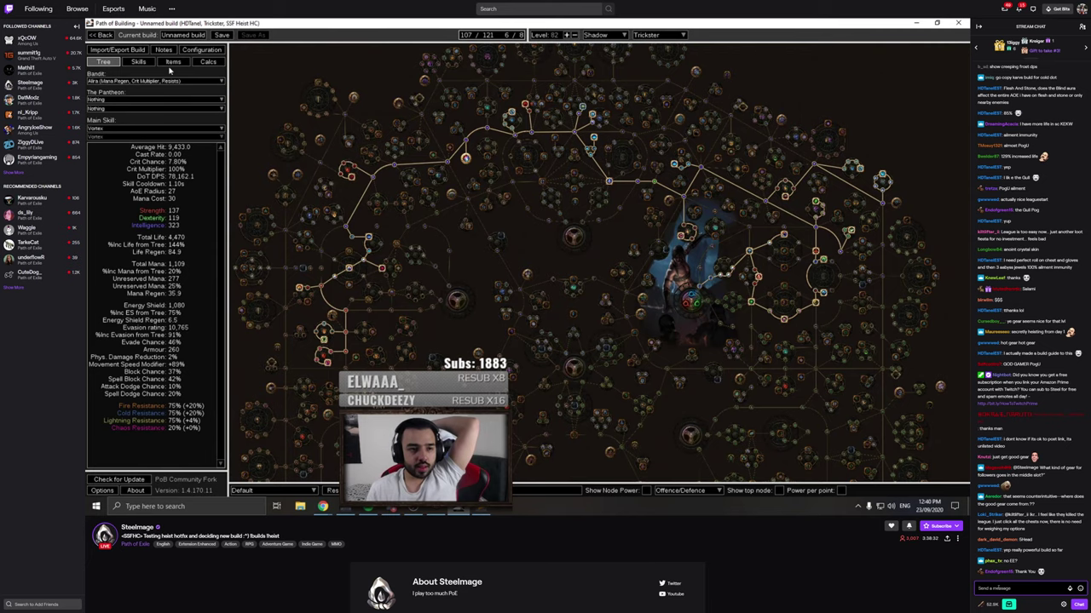
pyautogui.write('EE n')
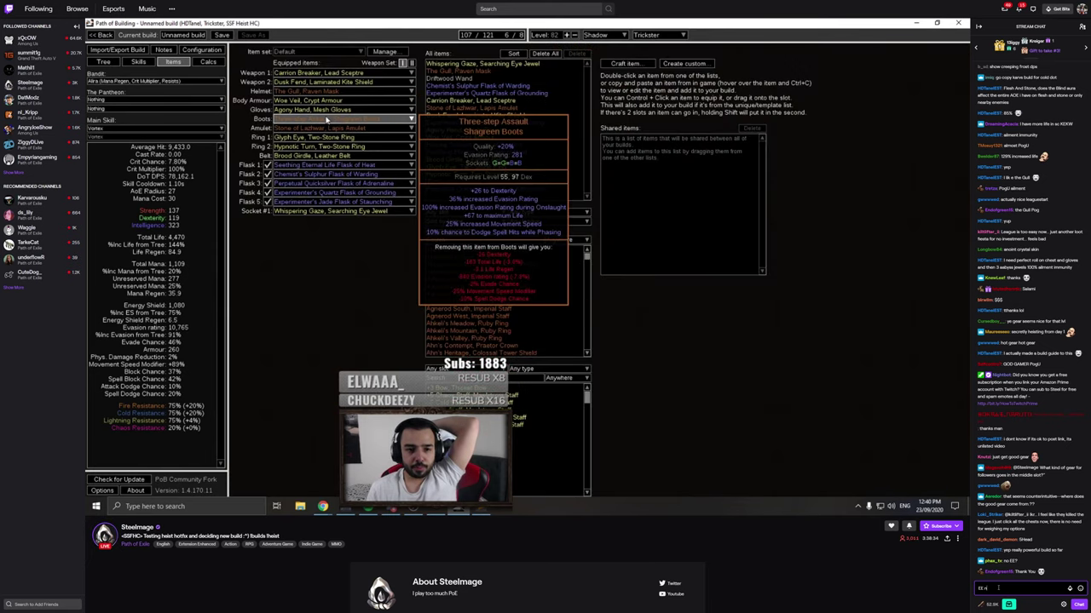
pyautogui.write('ot right now')
pyautogui.press('Return')
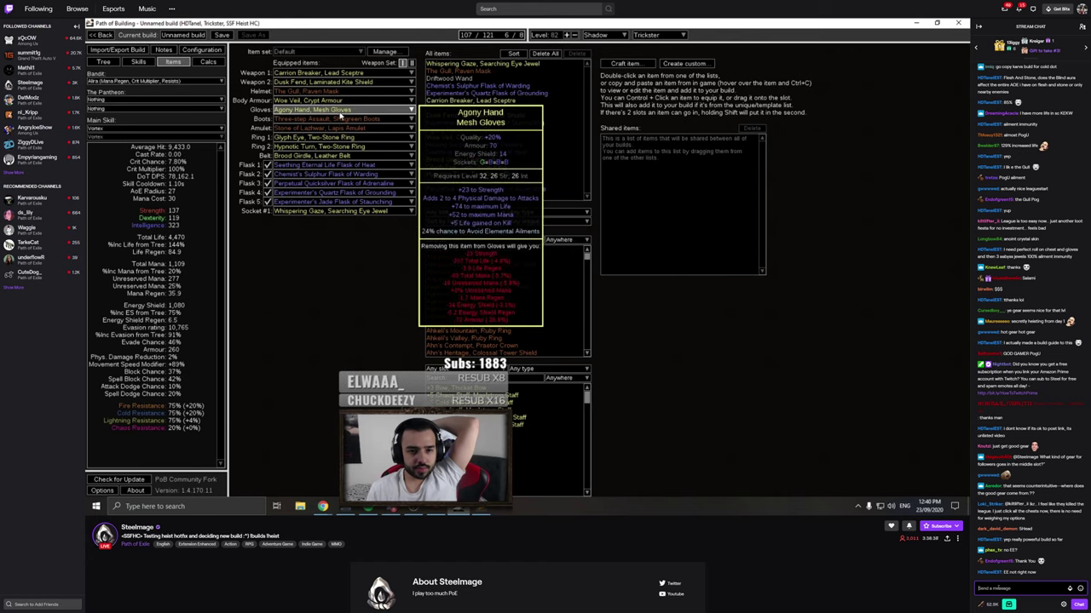
# Ask "can I post build guide video?" in the stream chat and follow it with the message "youtube post"
pyautogui.write('can i post bu')
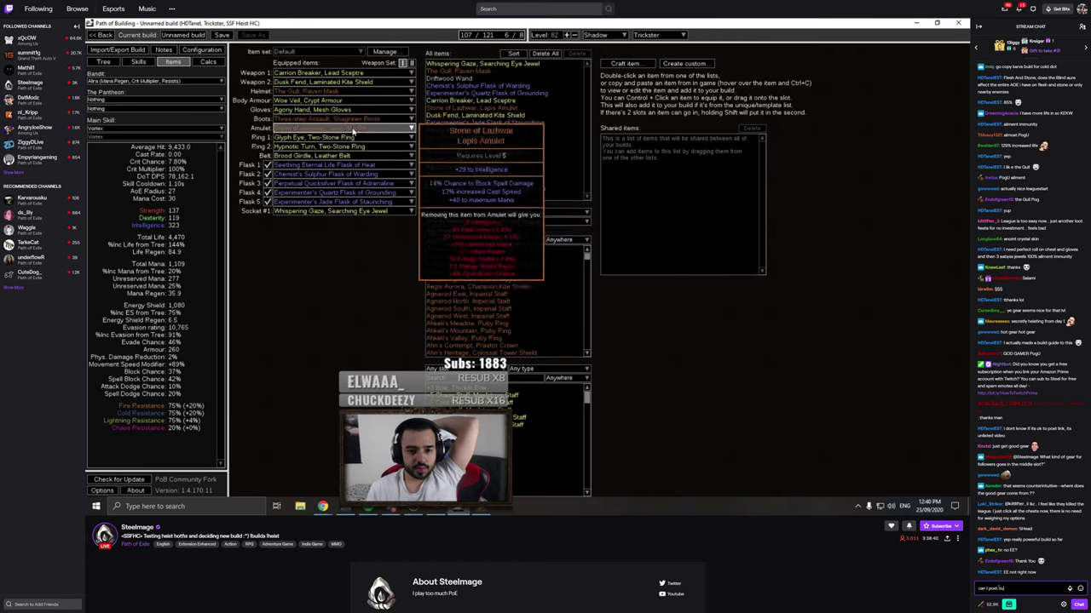
pyautogui.write('ild guide video?')
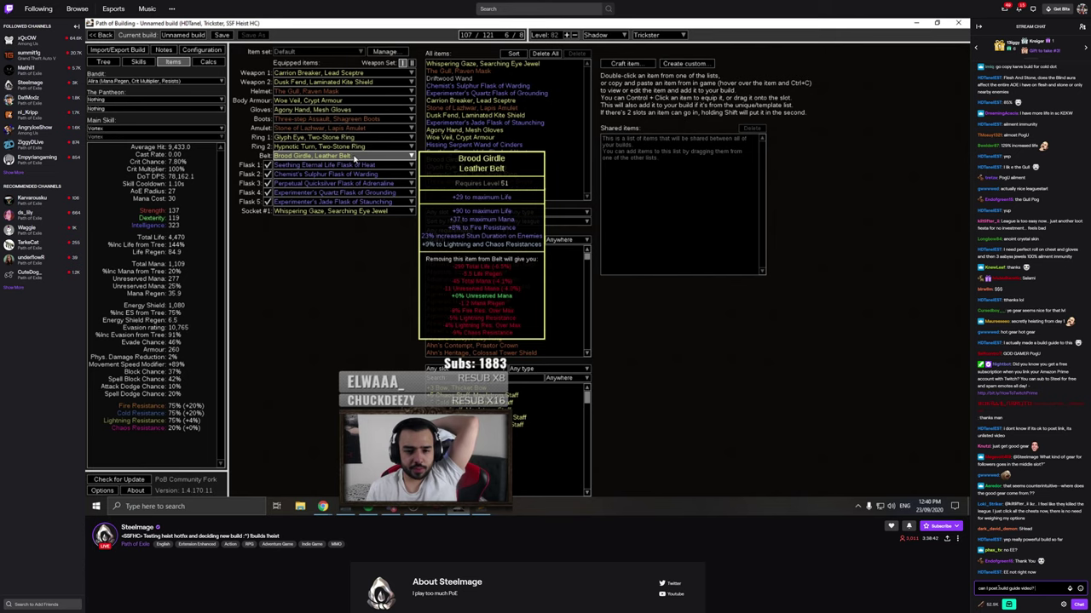
pyautogui.press('Return')
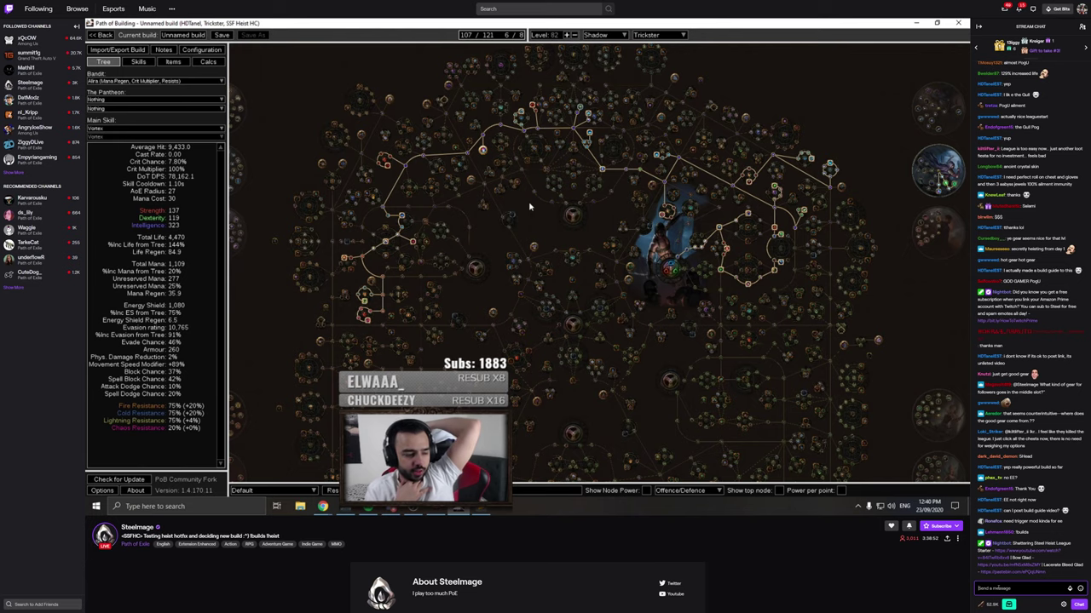
pyautogui.write('soul')
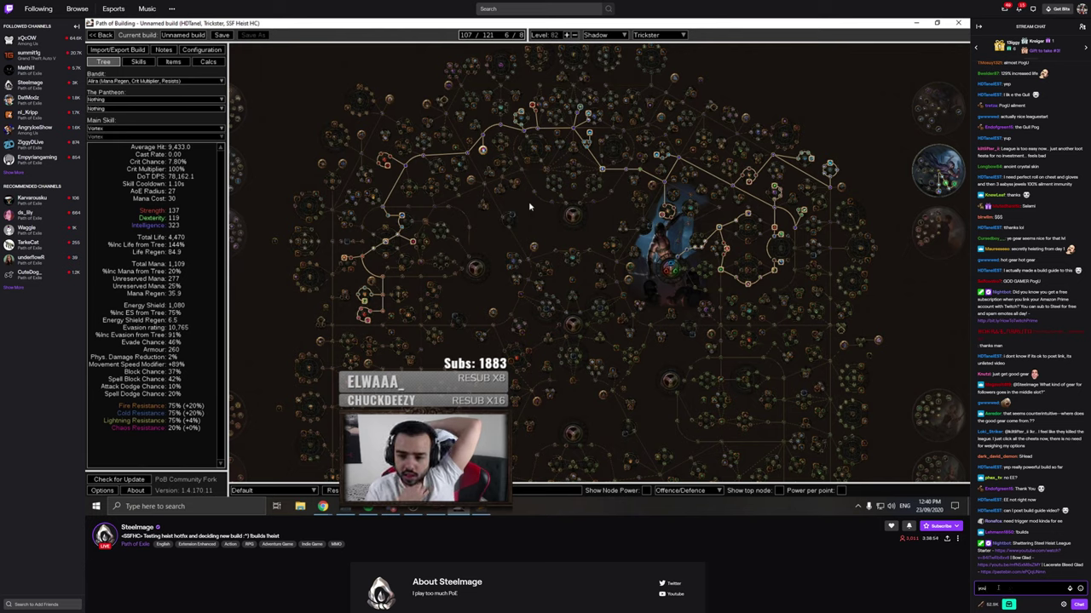
pyautogui.press('Return')
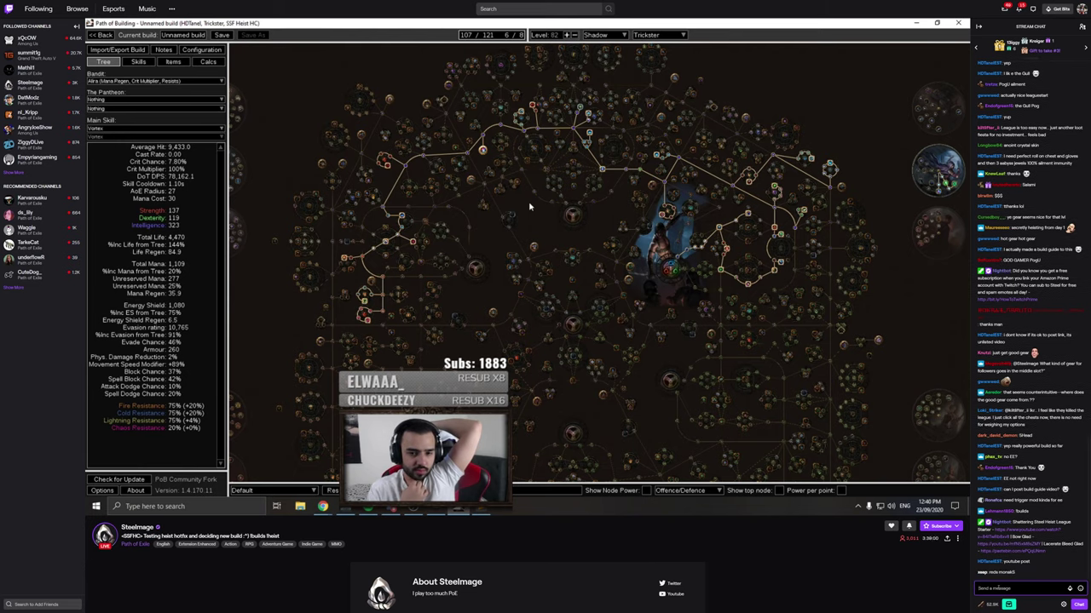
# Send "well yea lets see" and "yup later on" in the stream chat as two separate messages
pyautogui.write('well yes i')
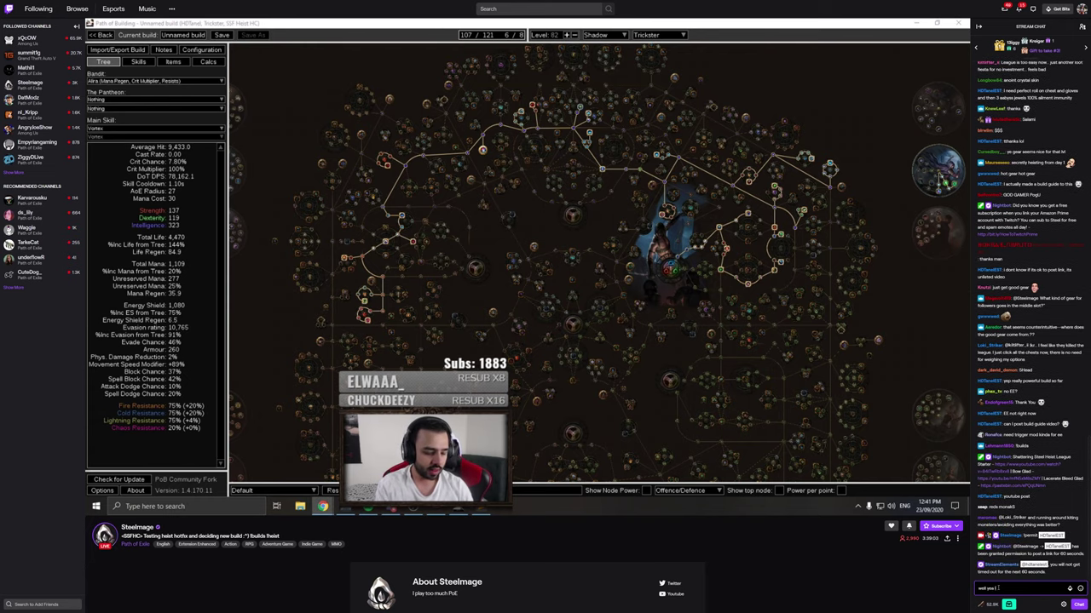
pyautogui.write(" let's see")
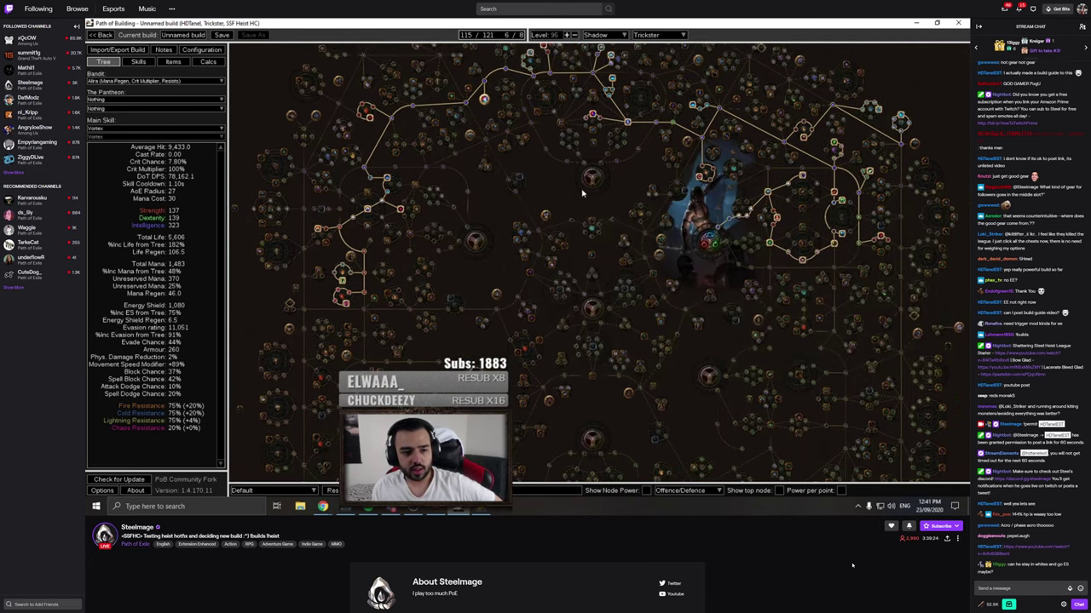
pyautogui.click(1028, 587)
pyautogui.write('yup la')
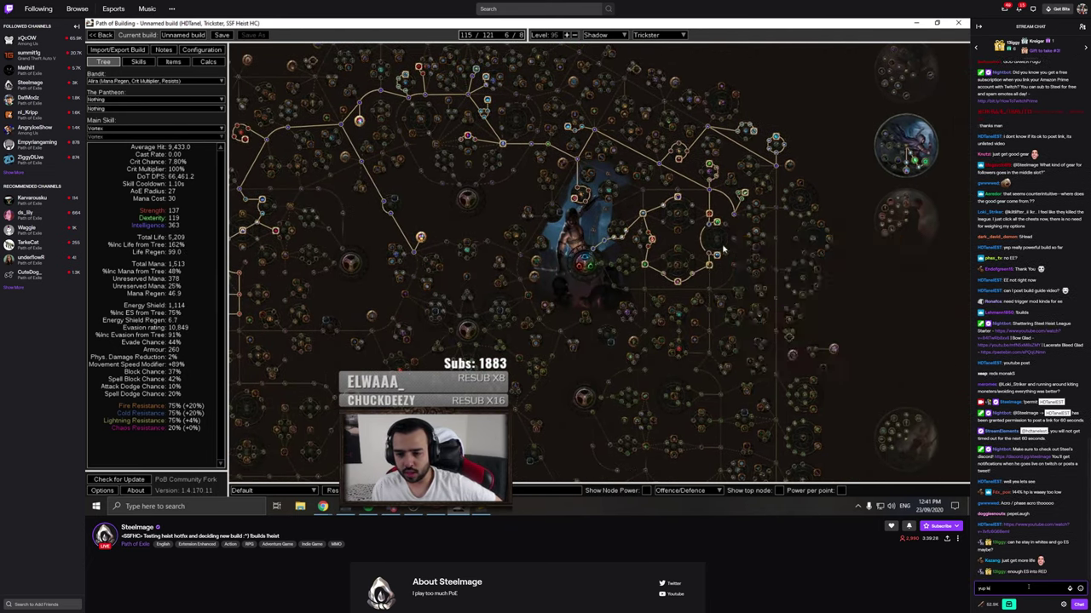
pyautogui.press('Return')
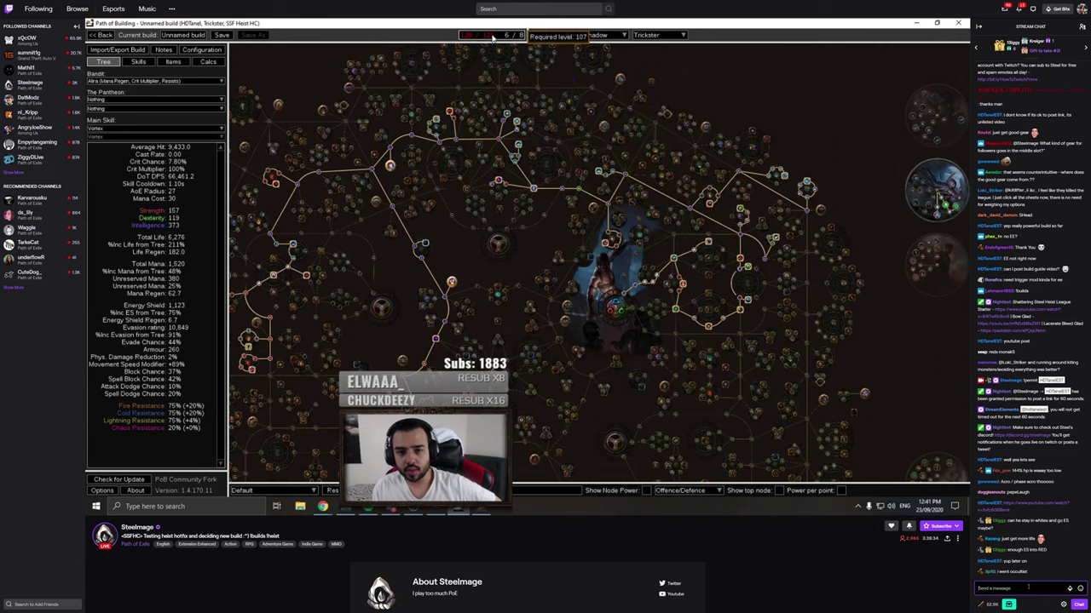
# Send "I dont feel im missing damage just yet pluss missing 6link plus missin uber lab" in the stream chat
pyautogui.write('i dont feel')
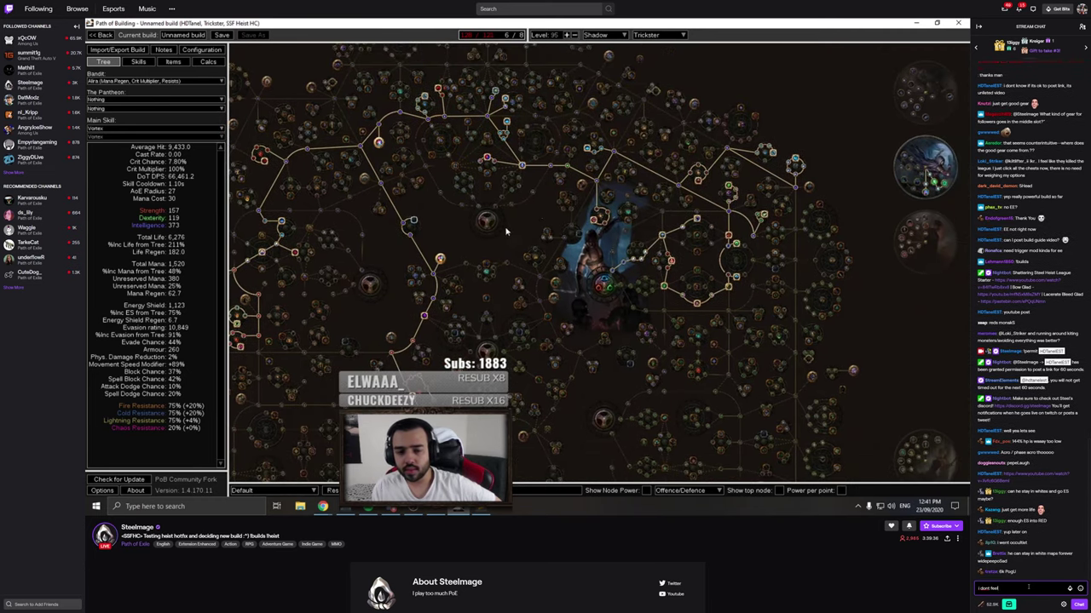
pyautogui.write(' im missing da')
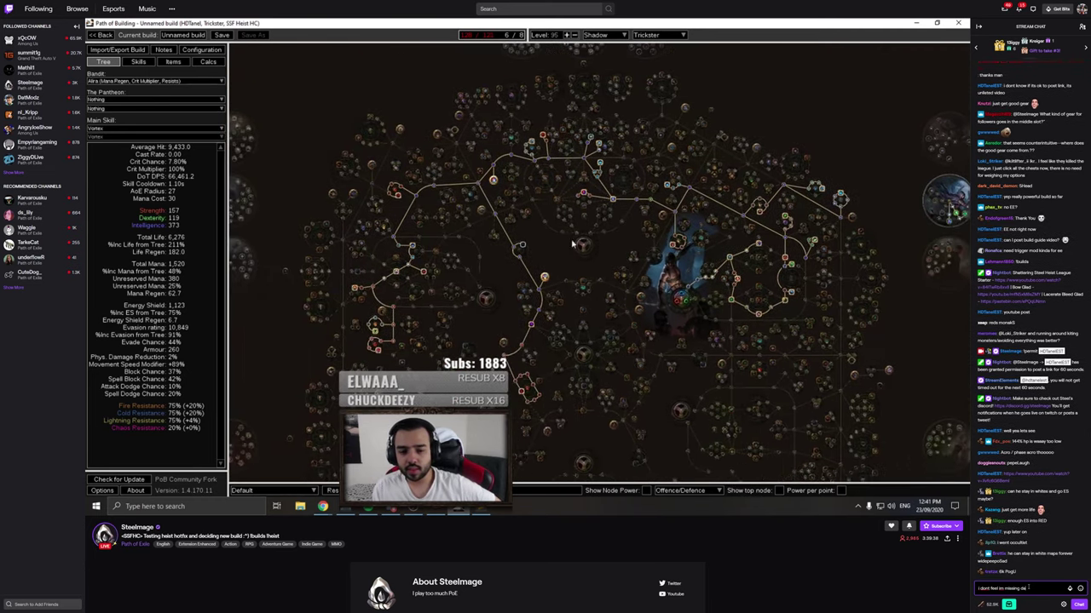
pyautogui.write('mage just yet plu')
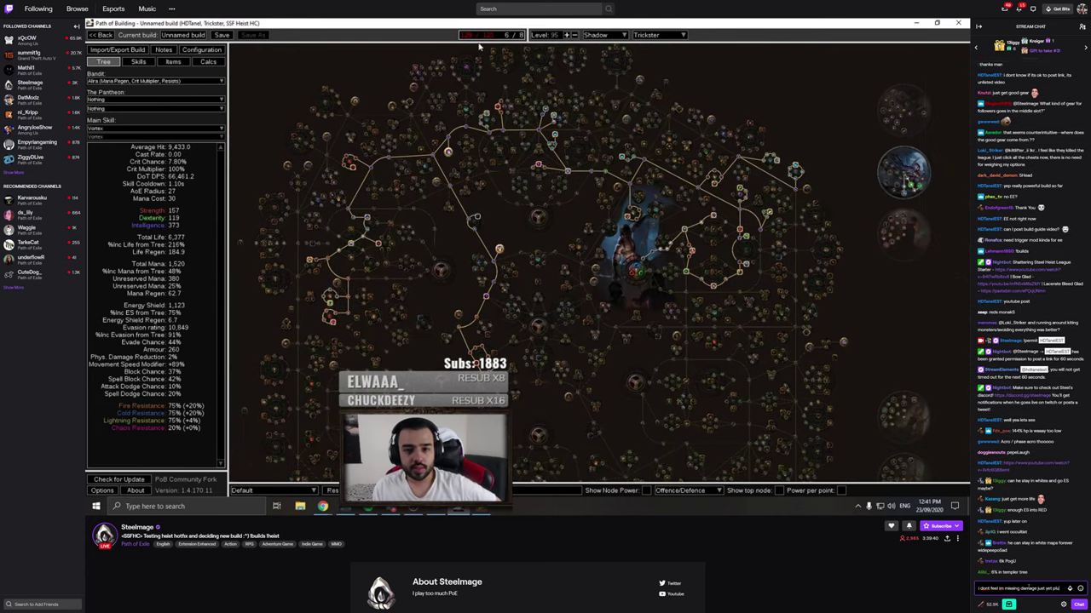
pyautogui.write('ss missing 6link')
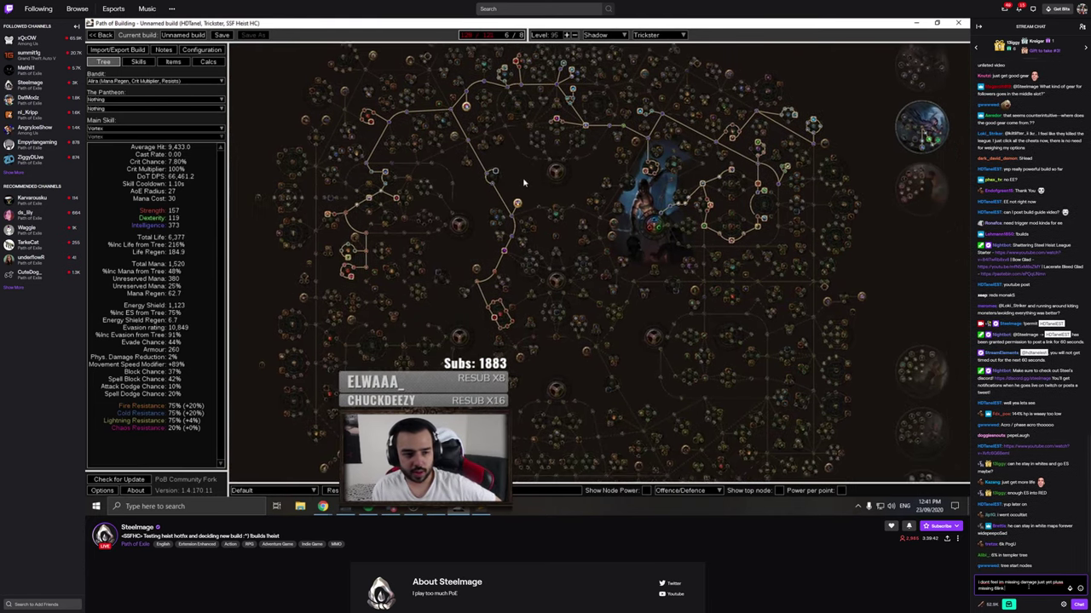
pyautogui.write(' plus missin uber')
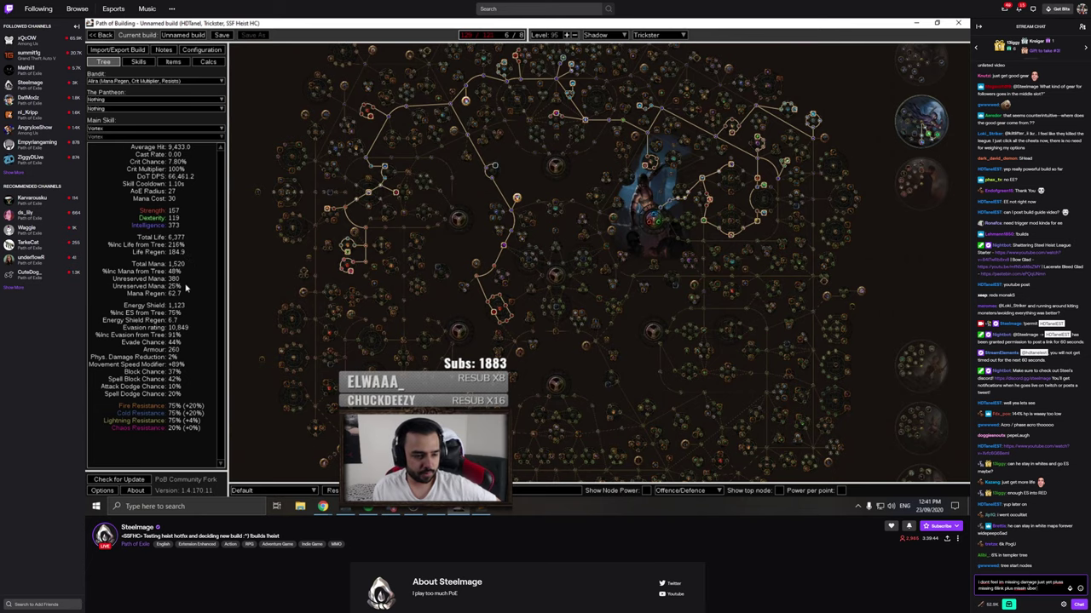
pyautogui.press('Return')
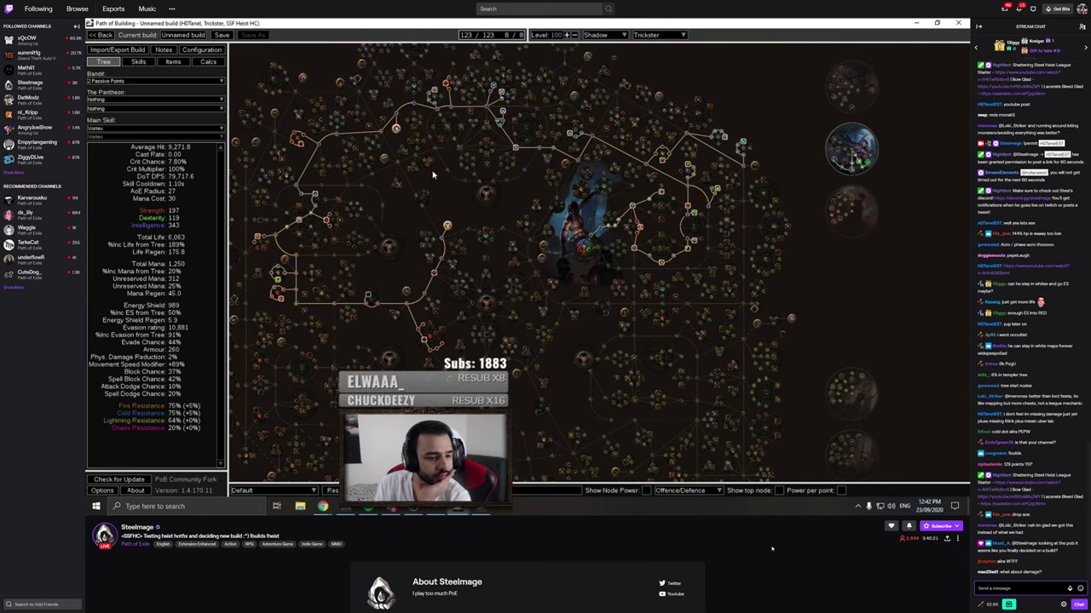
# Send "Alira yea I wanna get oak :)" in the stream chat and start another message with "neet"
pyautogui.write('a')
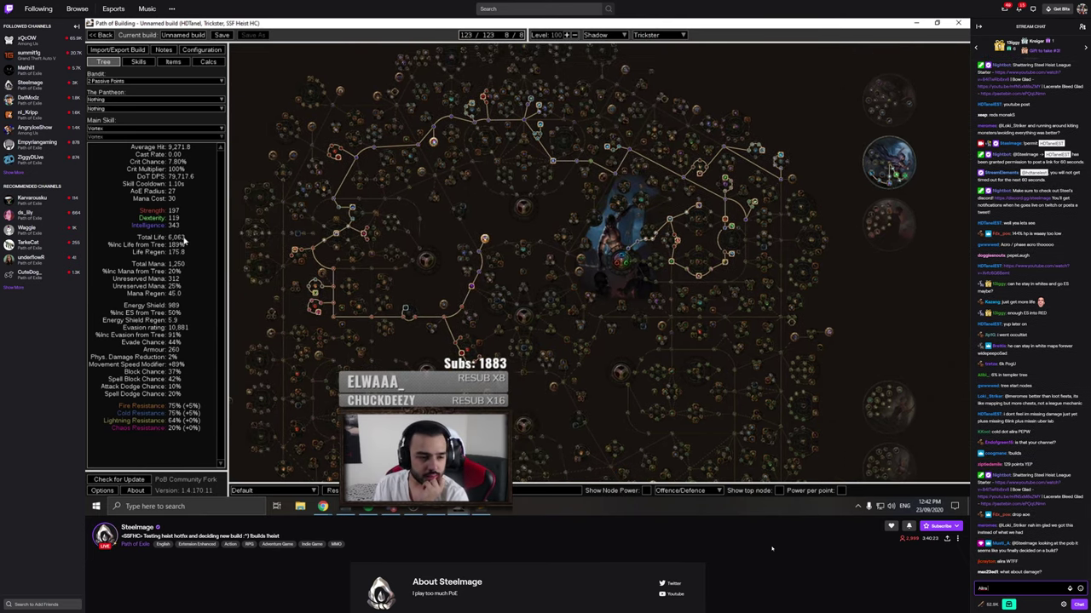
pyautogui.write('lira yea I wanna')
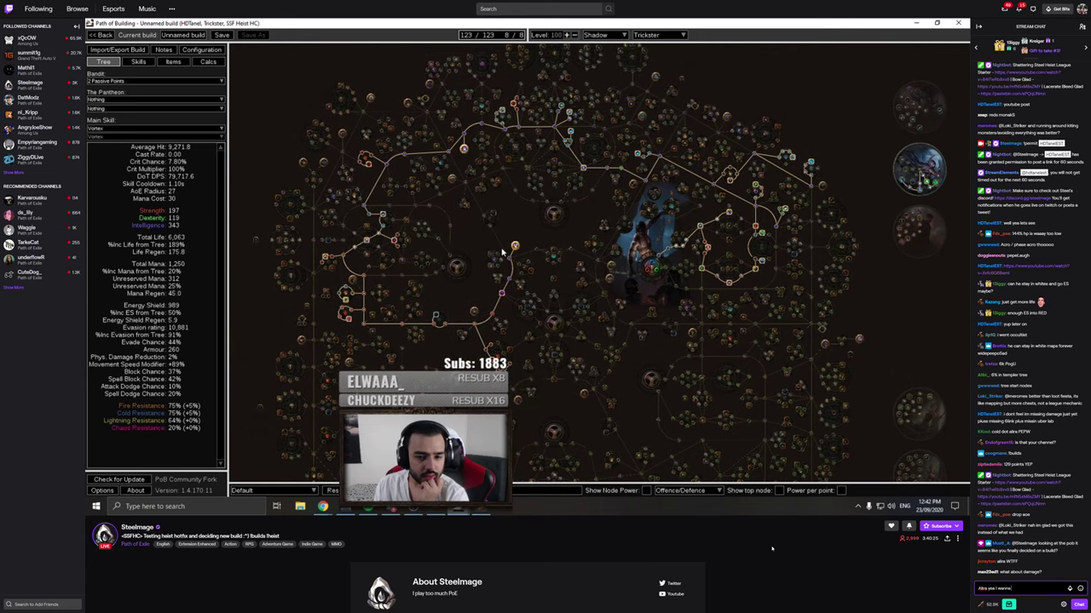
pyautogui.write(' get oak :)')
pyautogui.press('Return')
pyautogui.write('neet!')
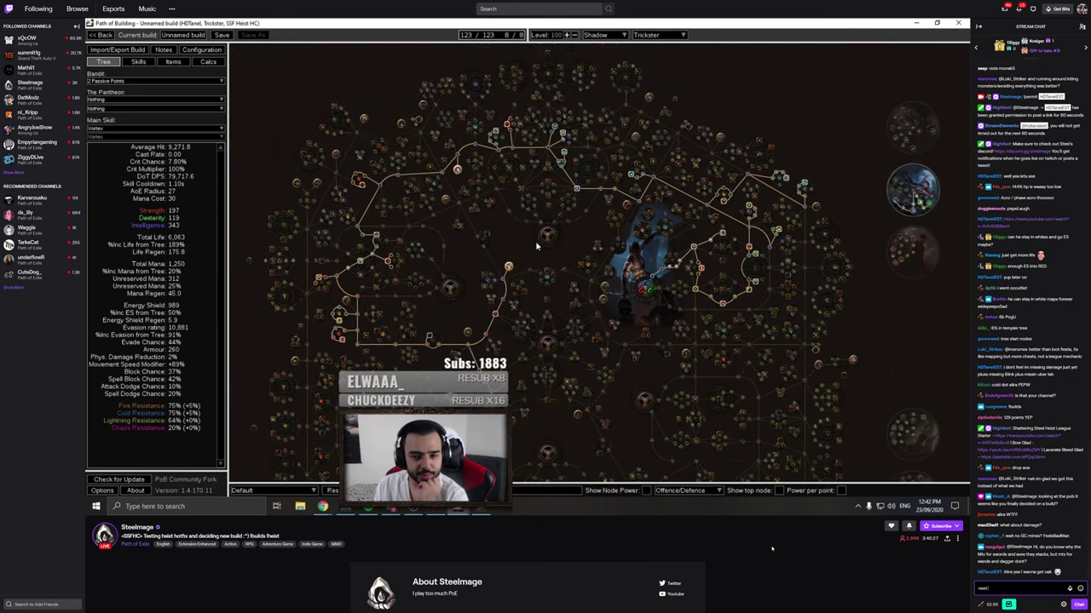